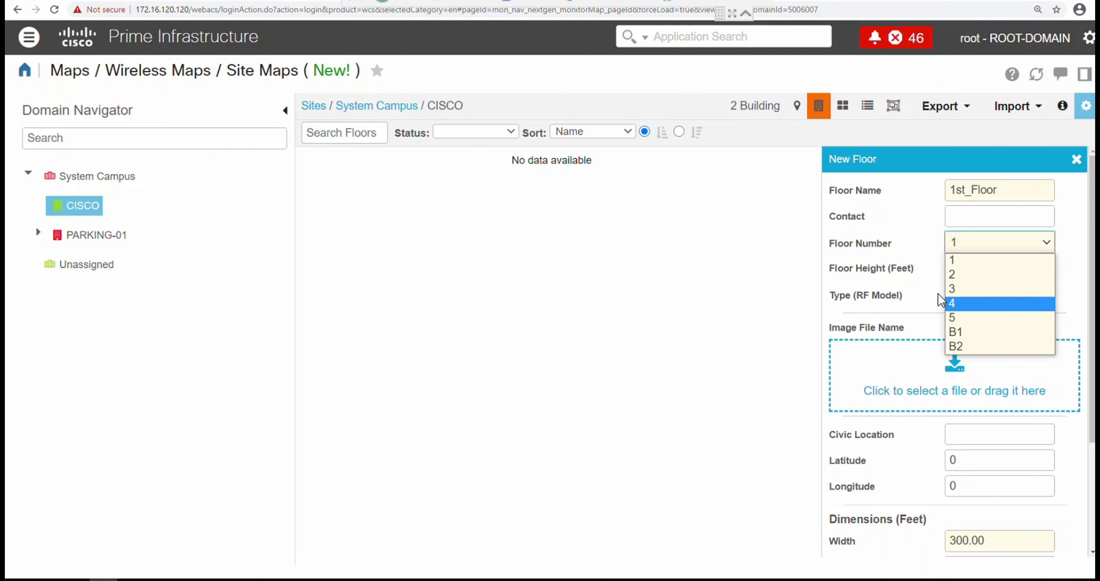
- Use FLOOR_MAP_TEST from the Desktop as the image of the new 1st_Floor and save the floor
click(910, 259)
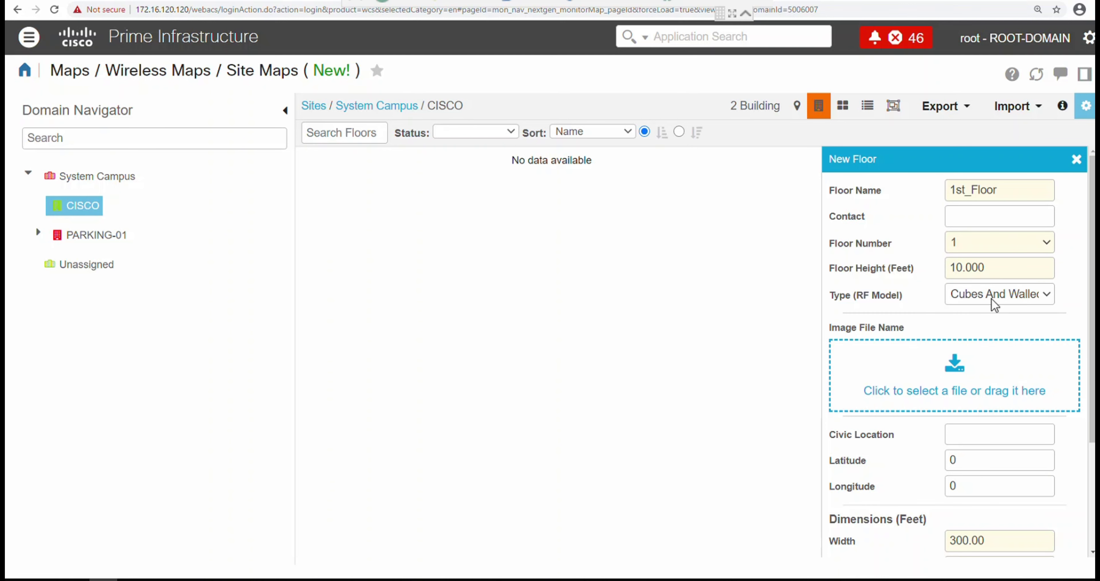
click(956, 372)
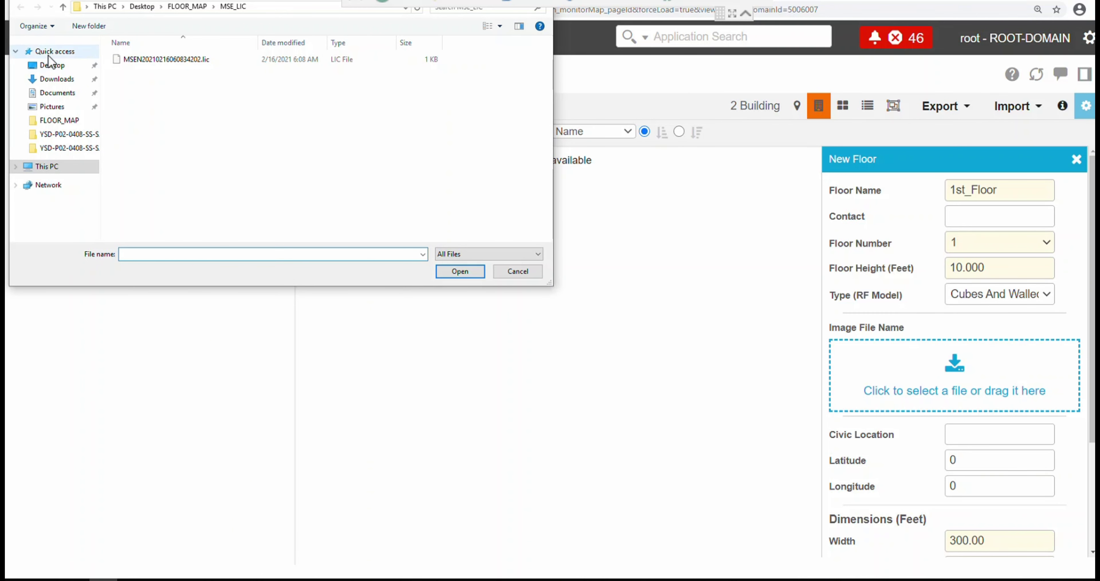
click(52, 66)
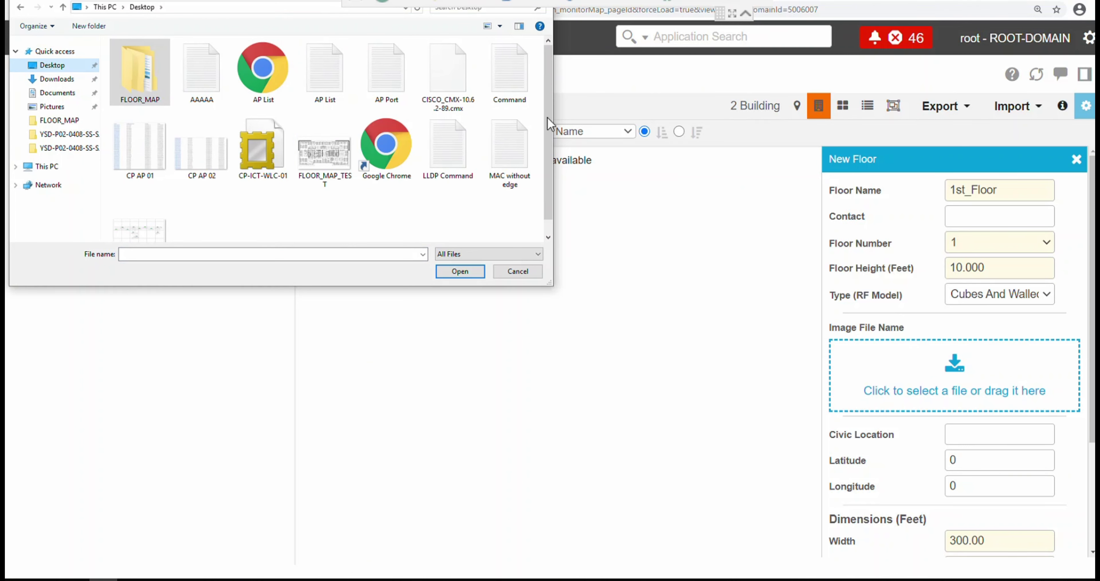
click(324, 154)
click(460, 271)
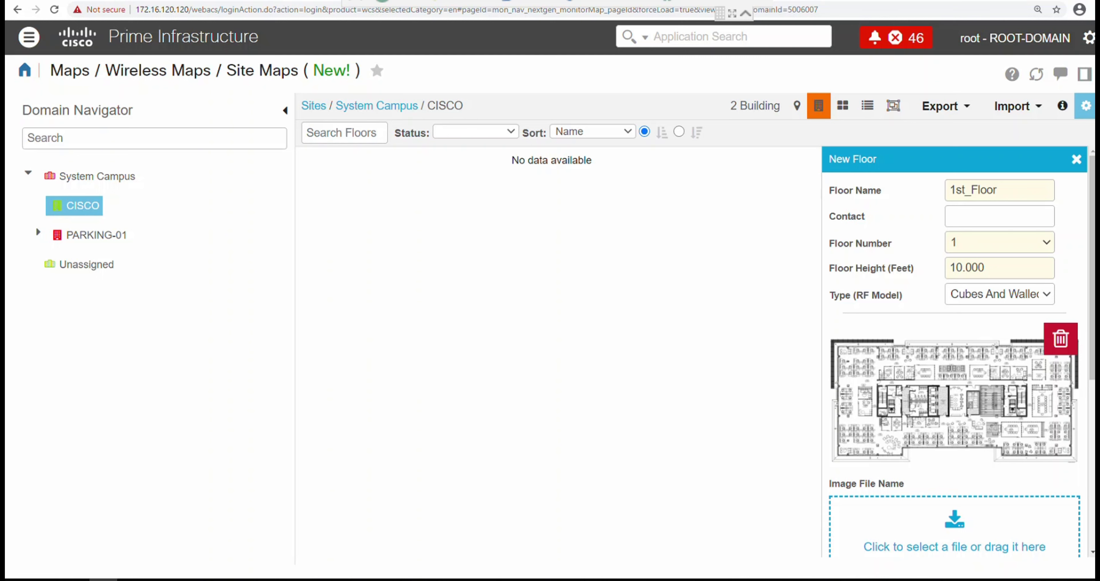
drag(1093, 240, 1093, 410)
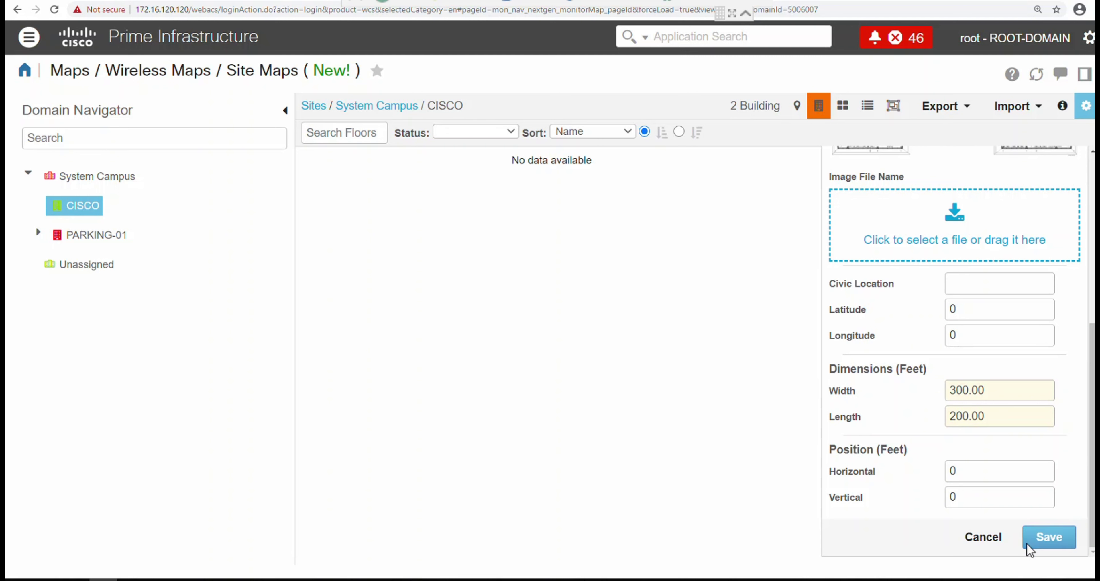
click(1063, 539)
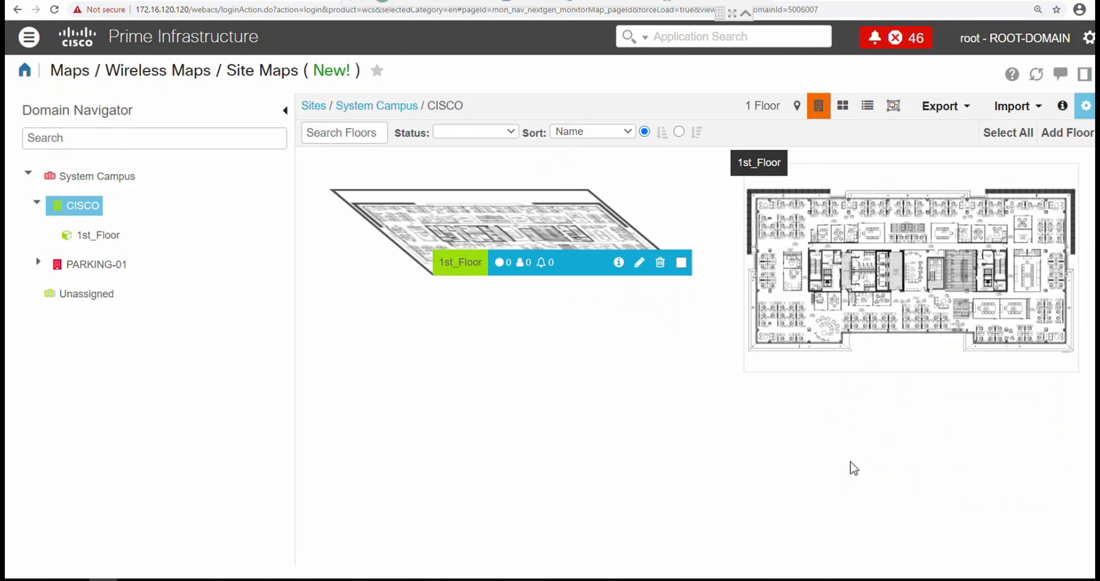
- View the 1st_Floor map and return to the CISCO building's floor overview
click(486, 228)
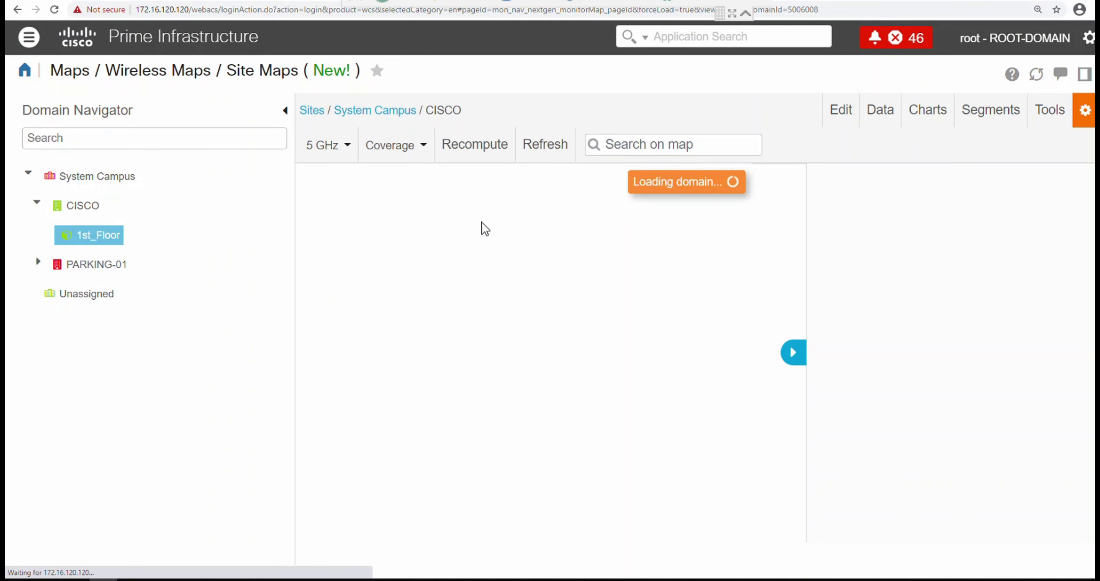
click(733, 336)
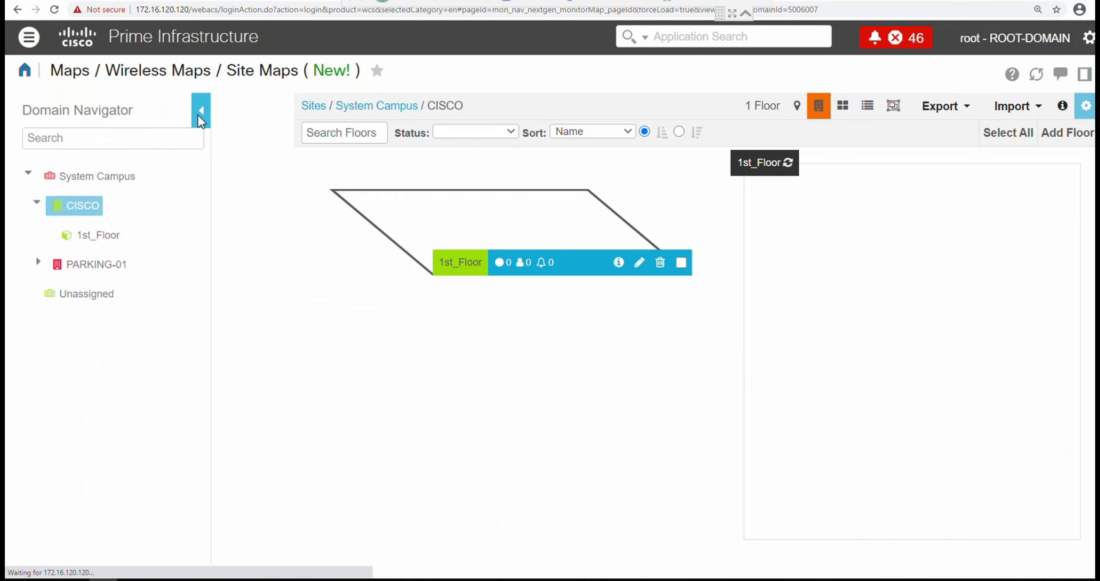
click(198, 112)
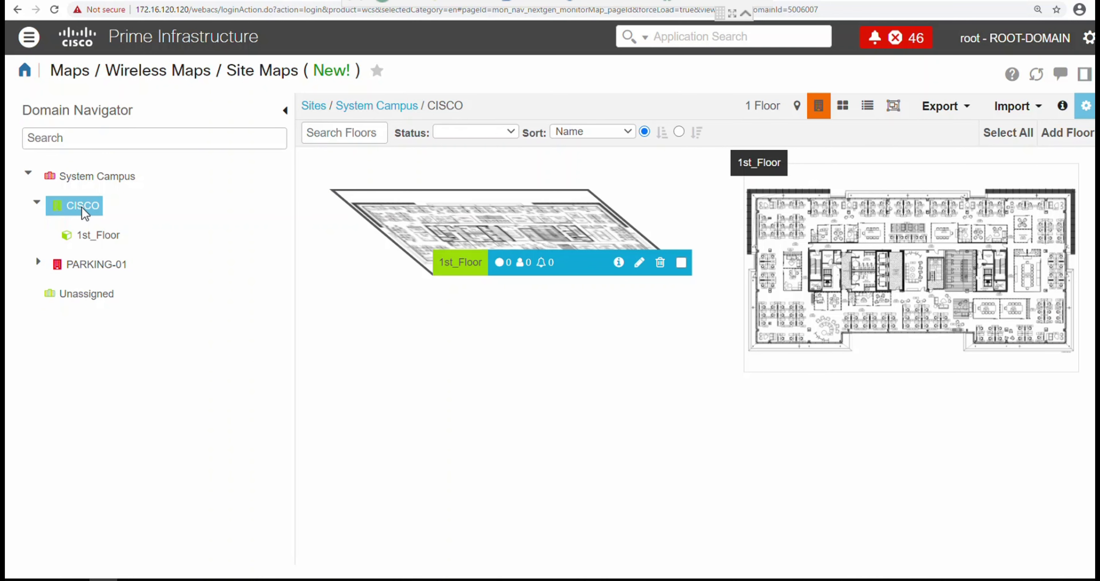
click(82, 207)
click(82, 207)
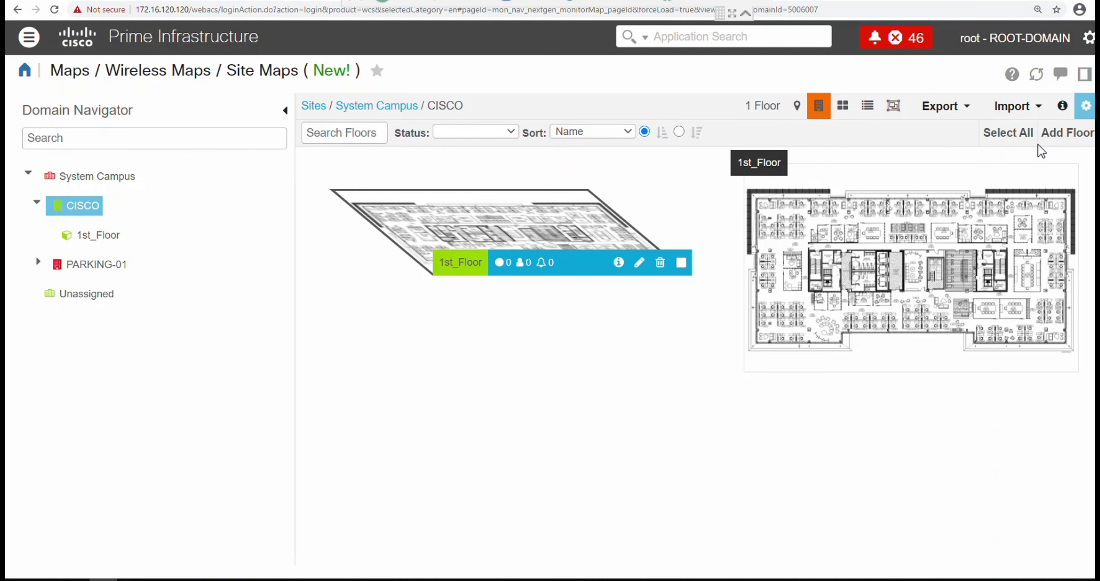
- Start a new floor in the CISCO building named 2nd_Floor with floor number 2
click(1069, 140)
click(964, 194)
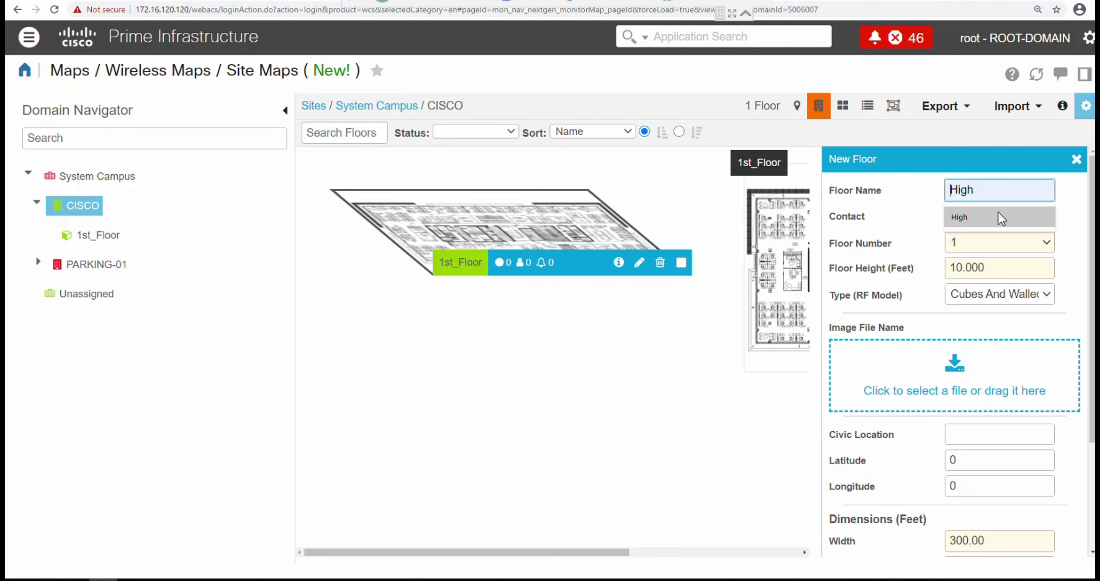
text(2nd_Floor)
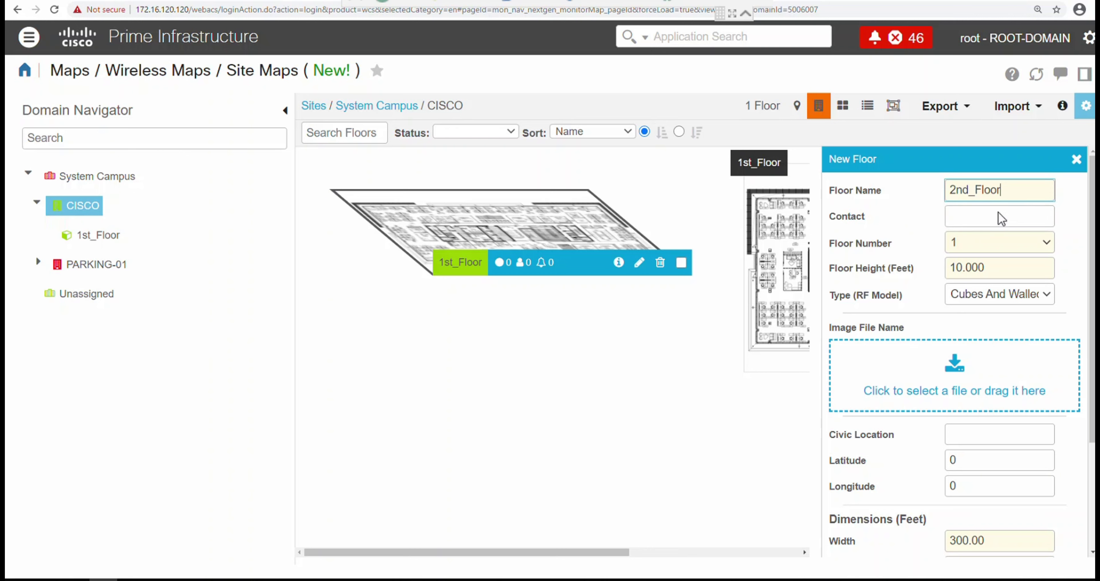
click(1009, 243)
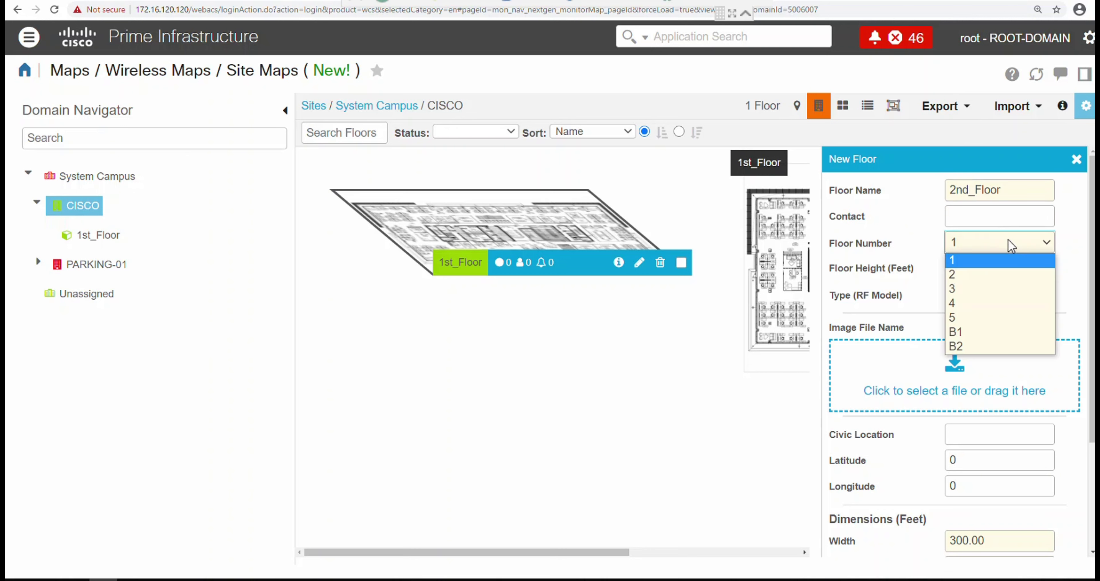
click(994, 278)
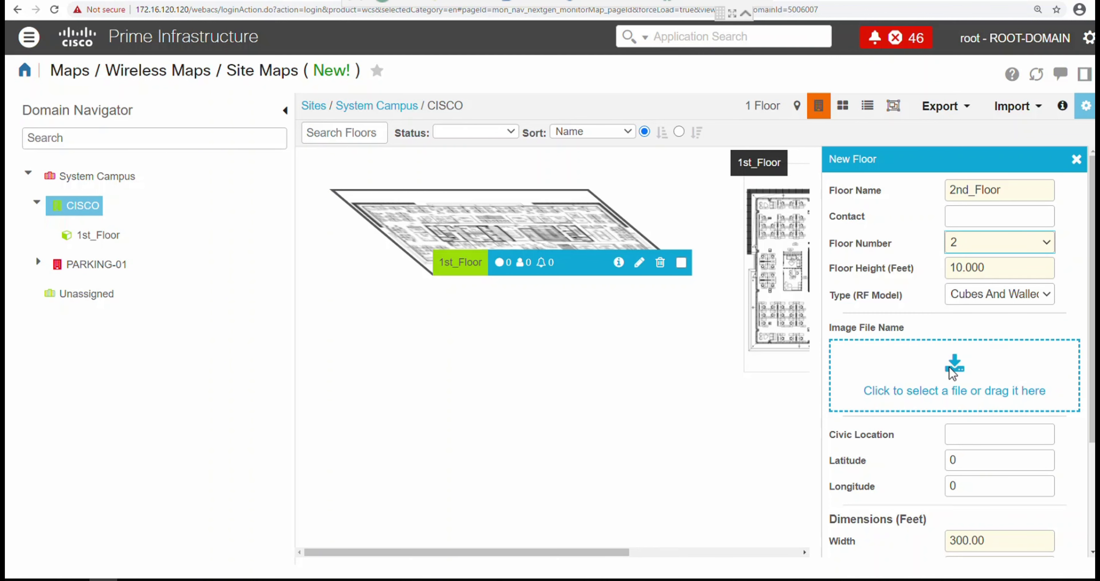
- Use FLOOR_MAP_TEST as the image of 2nd_Floor and save the floor
click(932, 349)
click(320, 162)
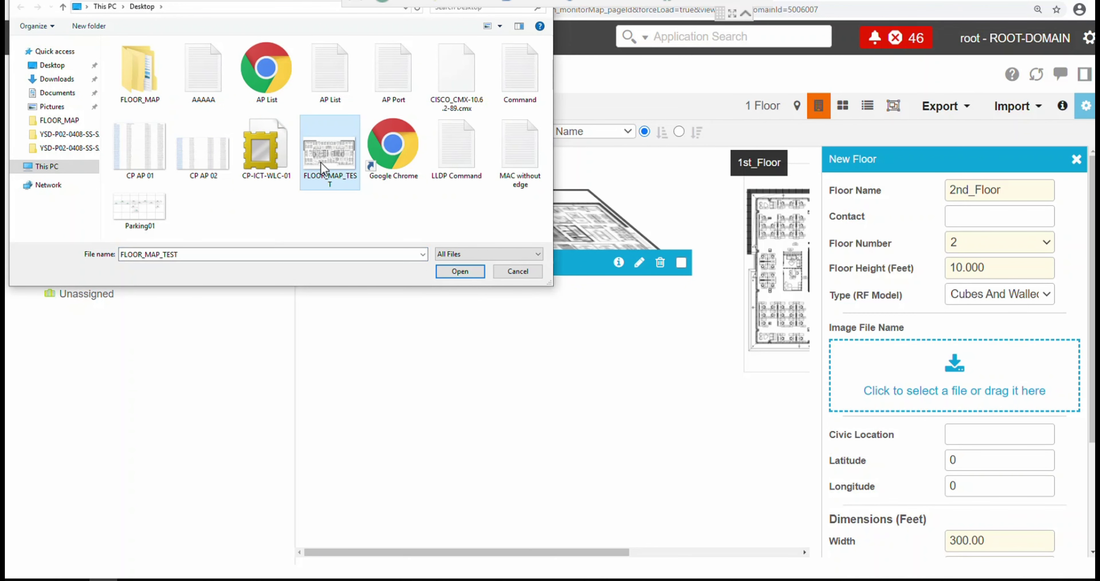
click(461, 273)
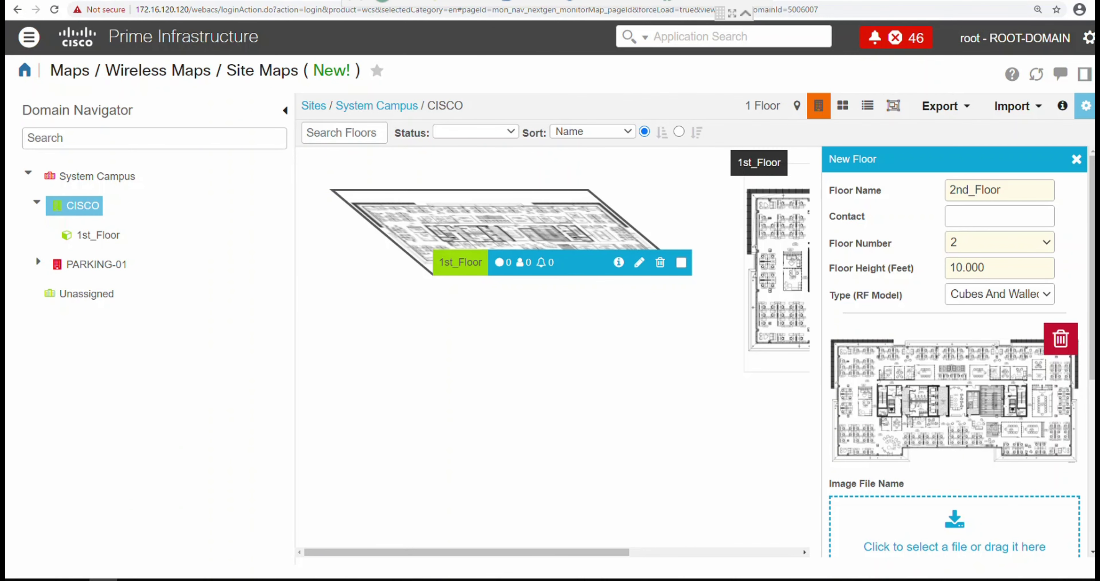
drag(1091, 294, 1070, 512)
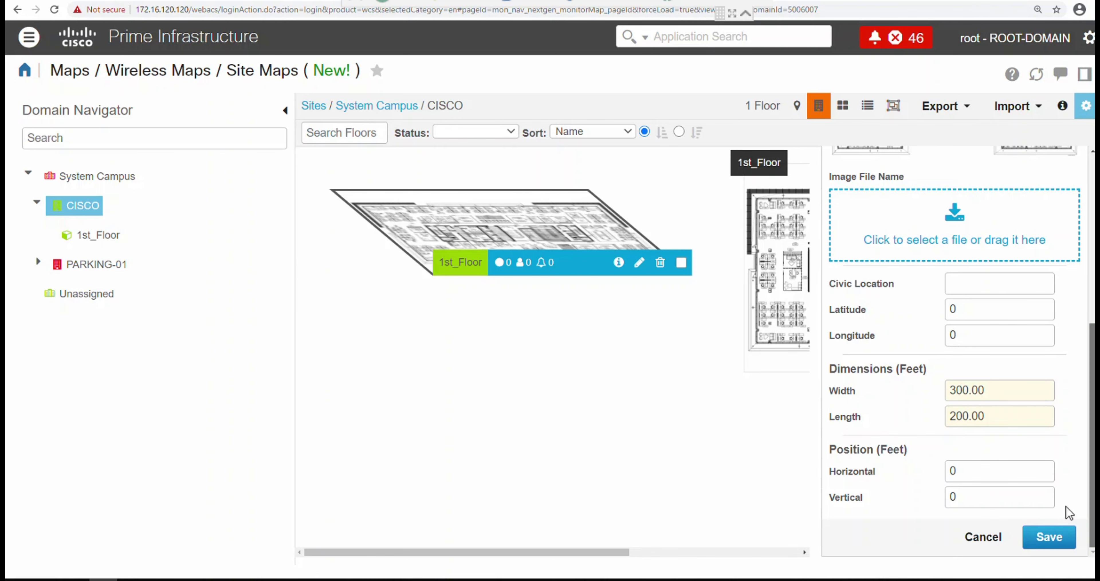
click(1055, 536)
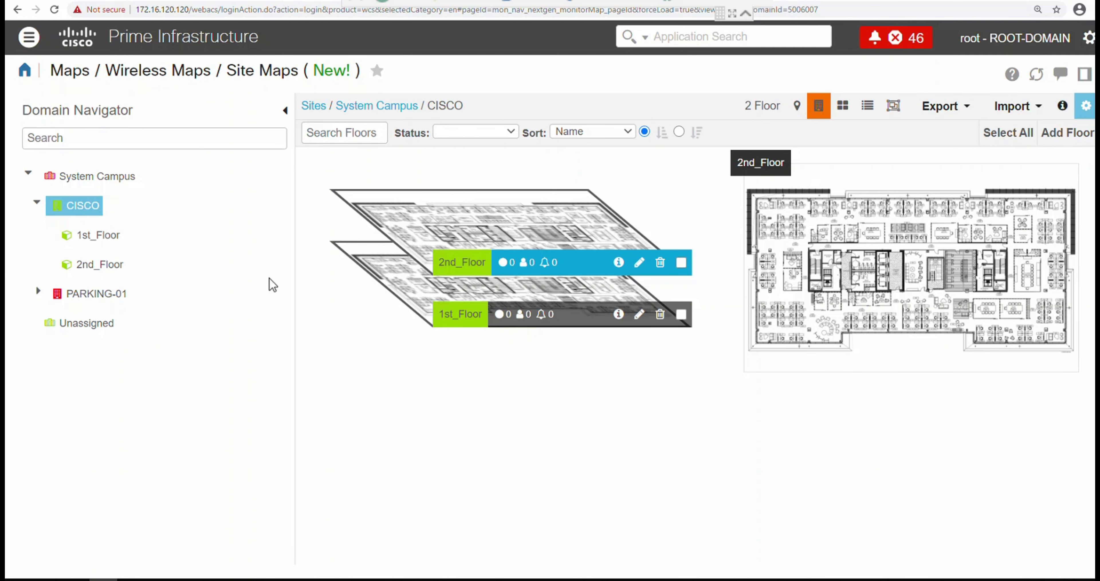
scroll(500, 298, up, 9)
scroll(499, 299, down, 8)
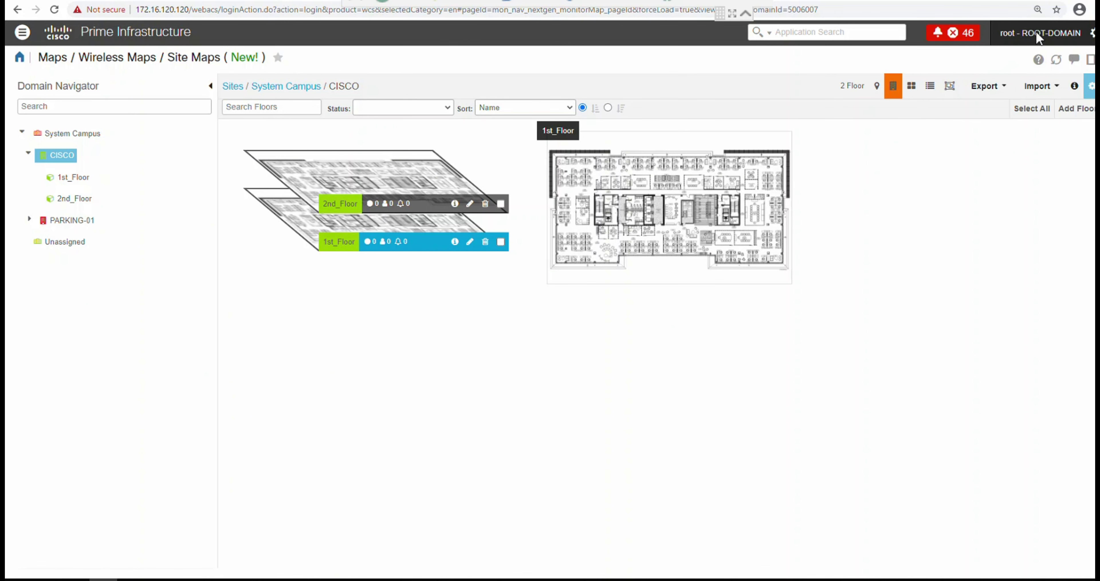
click(1038, 11)
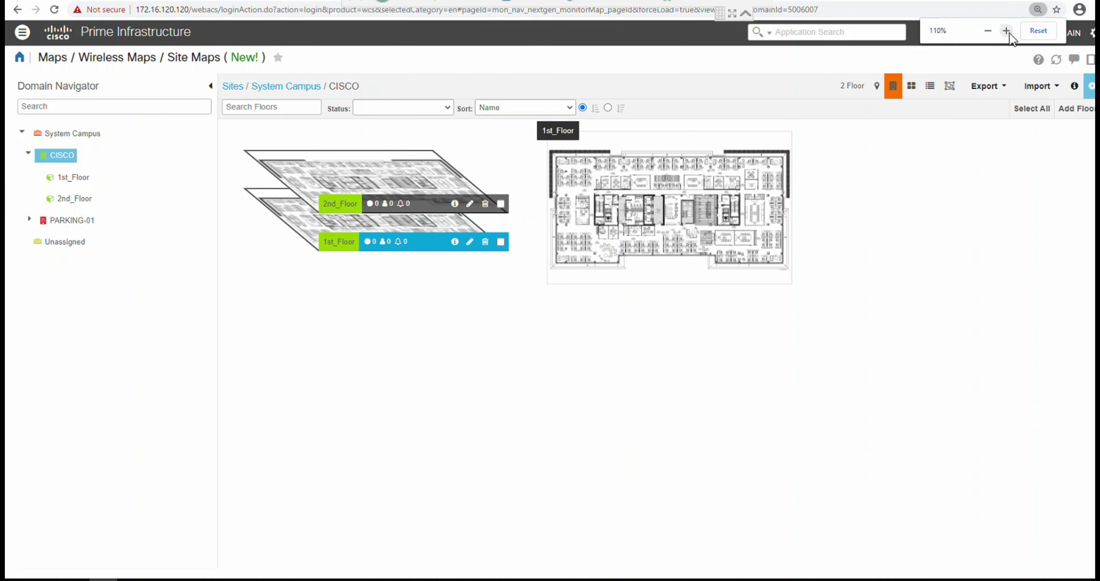
click(1038, 31)
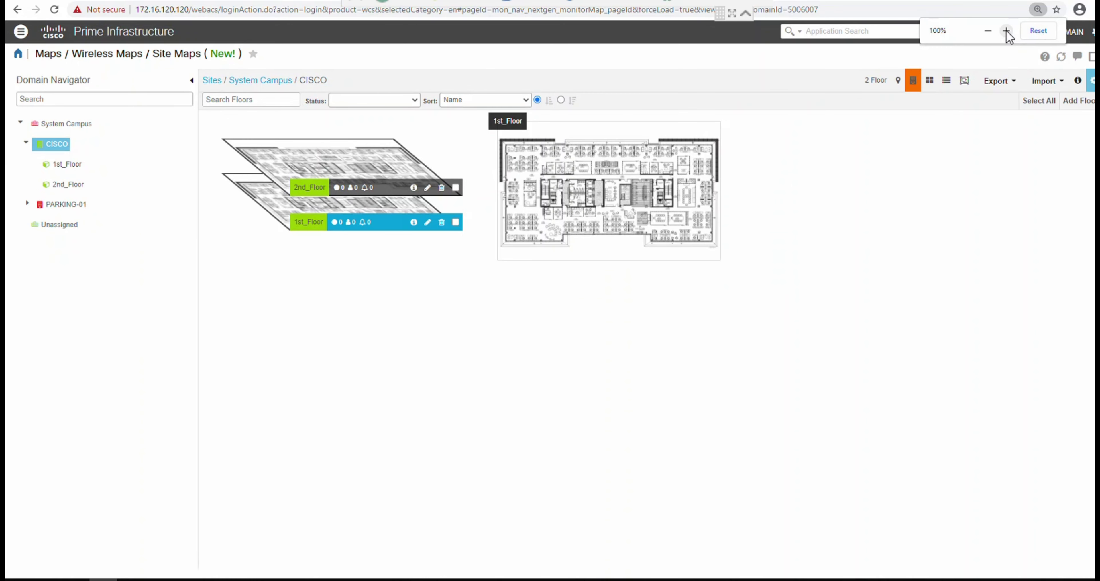
click(1007, 31)
click(1007, 31)
click(1007, 31)
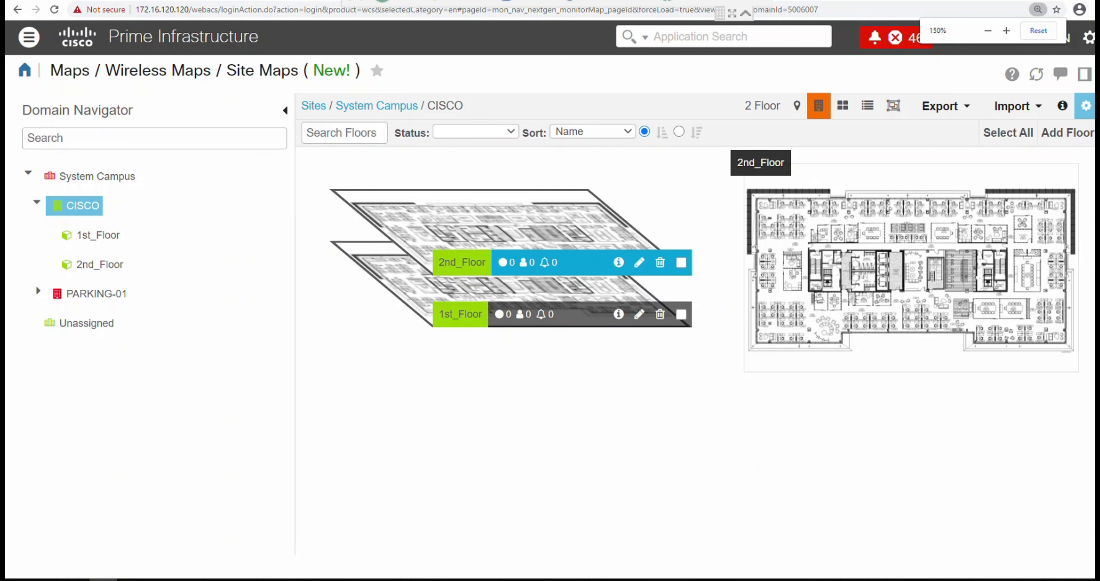
- Start a new floor in the CISCO building named 3rd_Floor with floor number 3
click(1069, 137)
click(971, 194)
text(3rd_Floor)
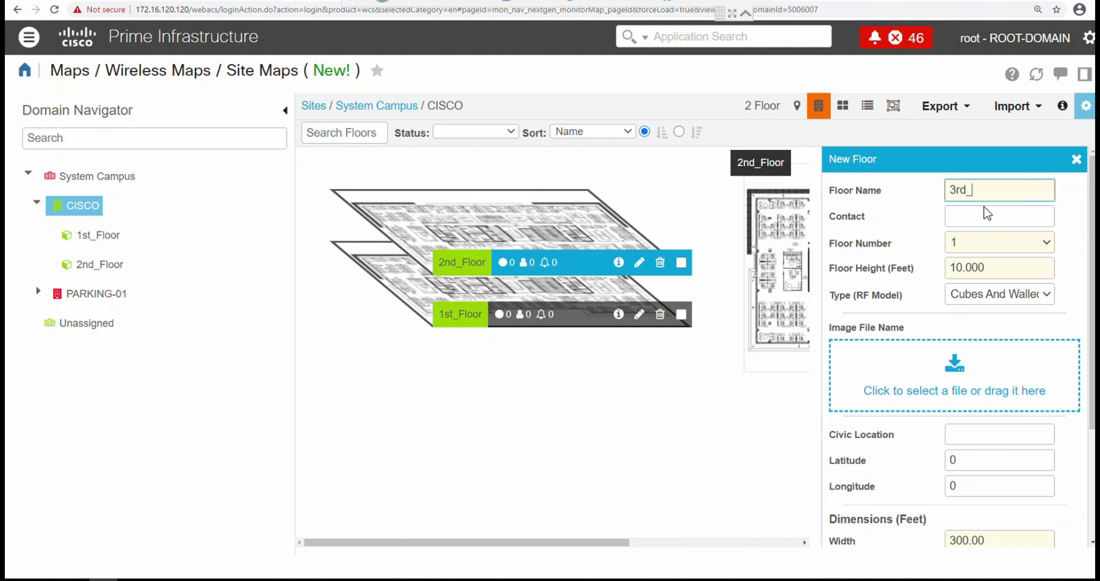
click(992, 242)
click(985, 287)
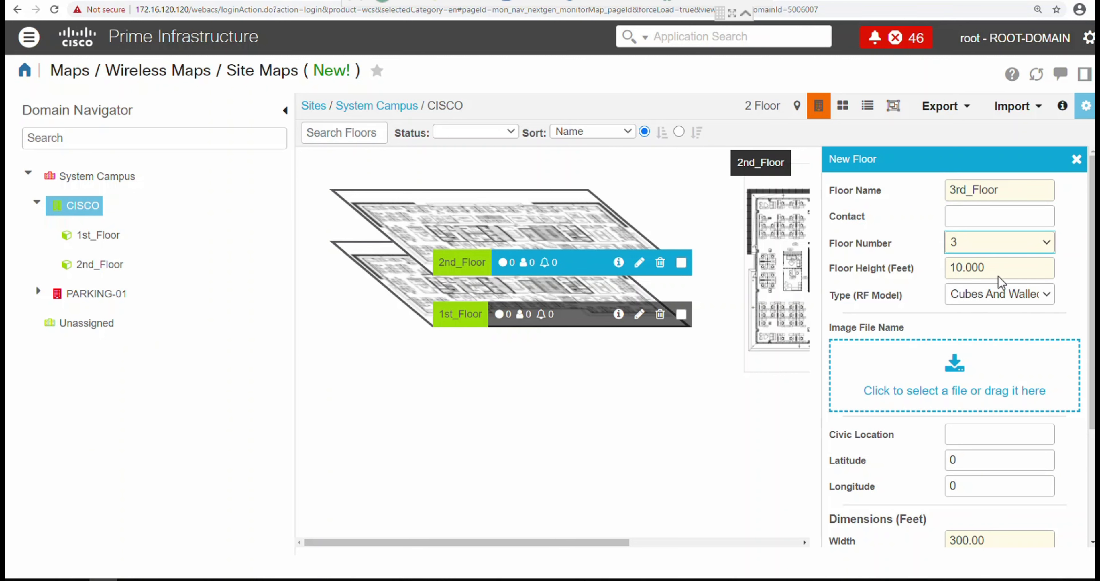
- Use FLOOR_MAP_TEST as the image of 3rd_Floor and save the floor
click(956, 376)
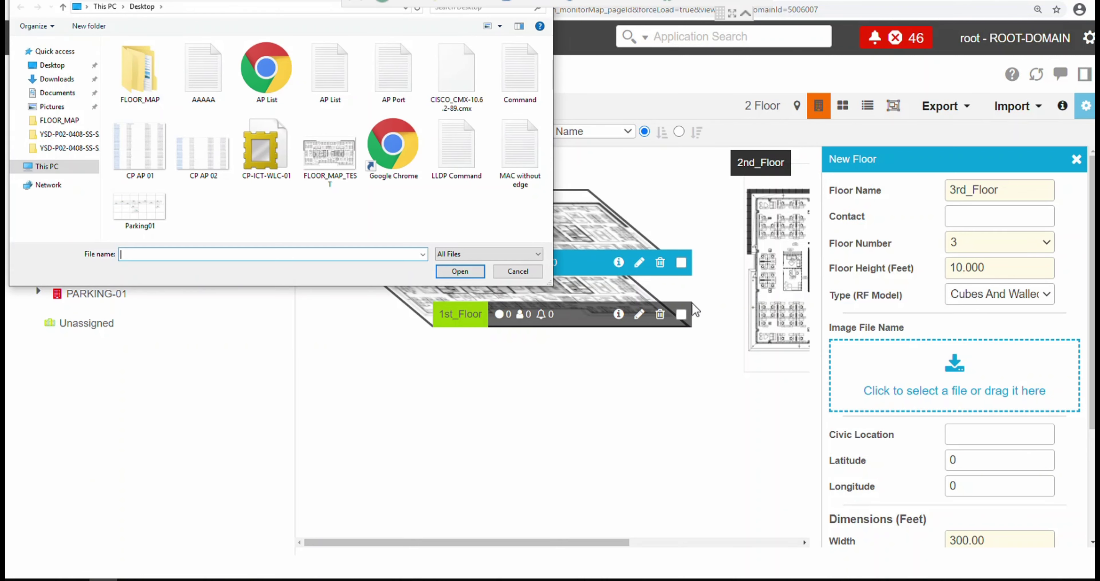
click(329, 152)
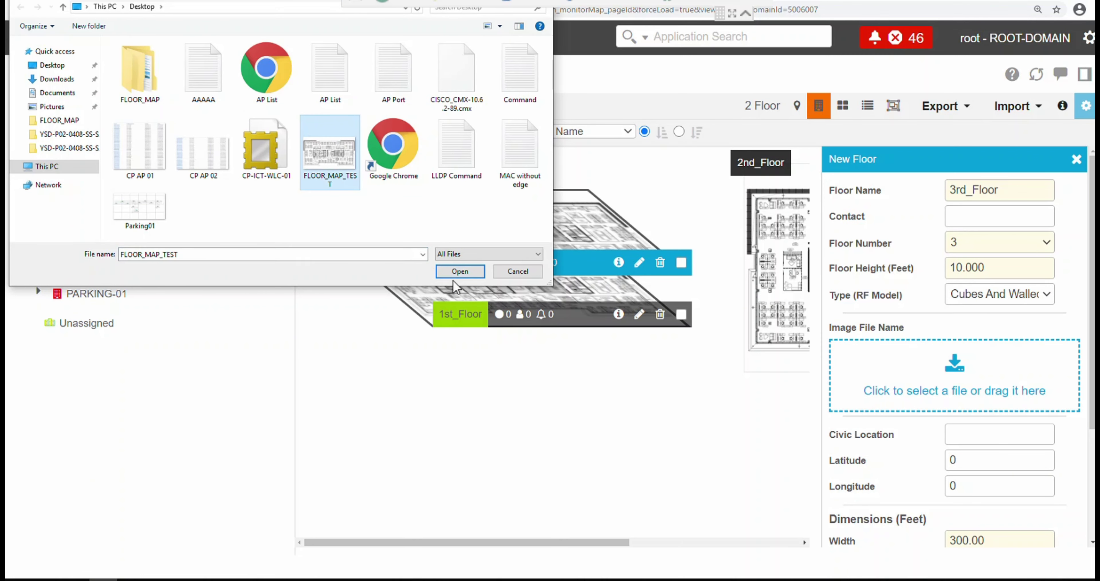
click(460, 271)
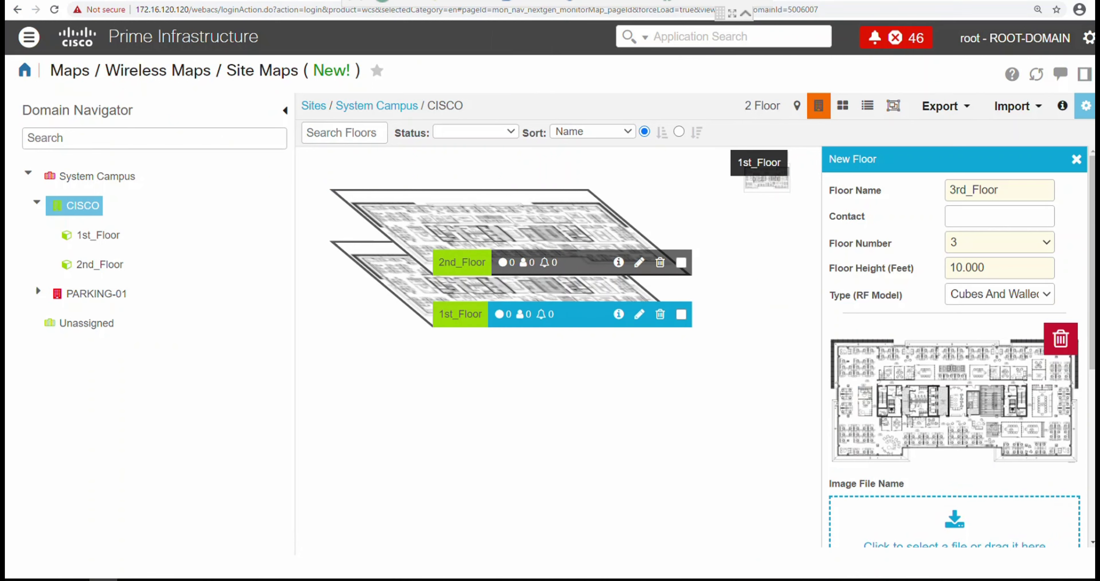
scroll(1000, 380, down, 5)
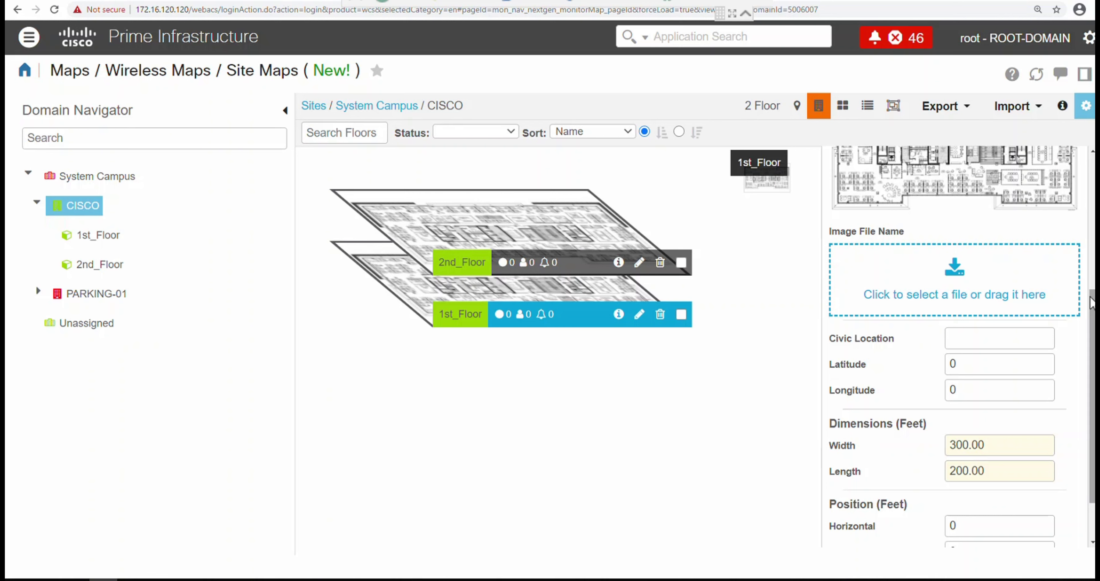
scroll(1092, 301, down, 2)
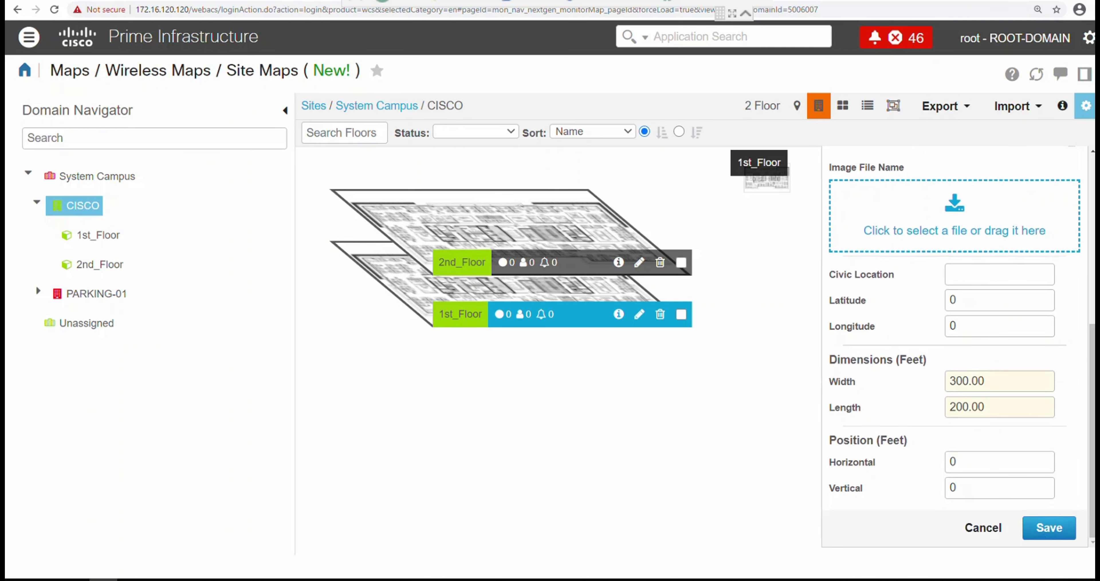
click(1039, 527)
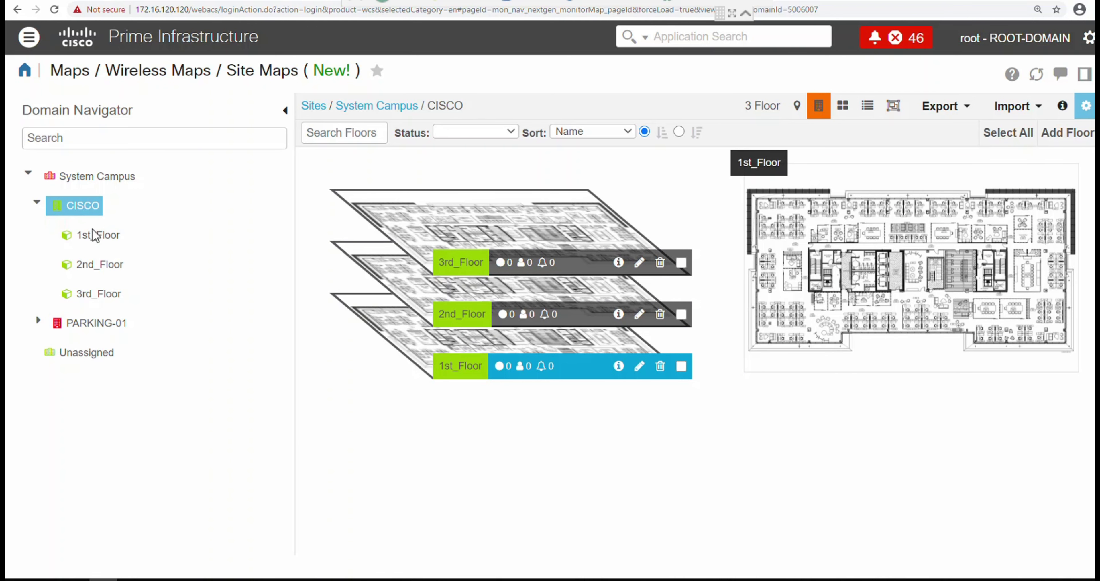
- Open the 1st_Floor map of the CISCO building for editing and list the access points available to add
click(95, 237)
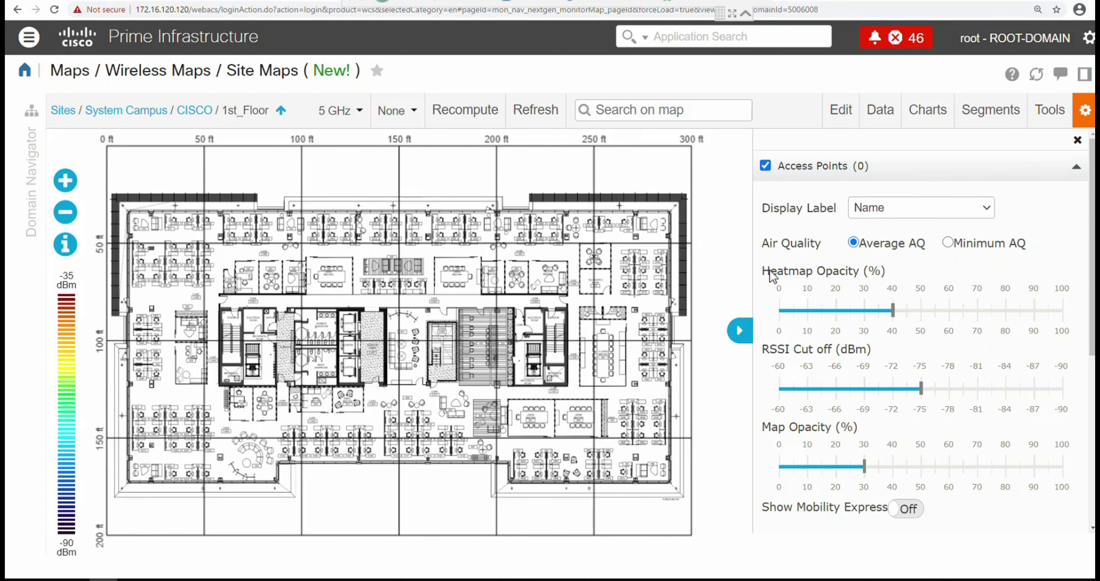
click(842, 112)
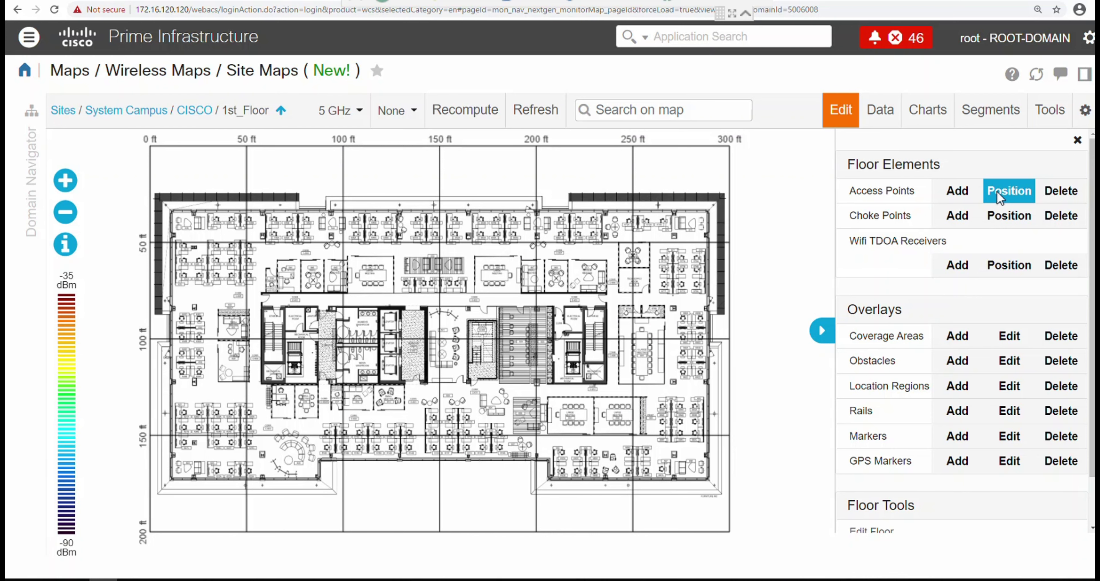
click(955, 195)
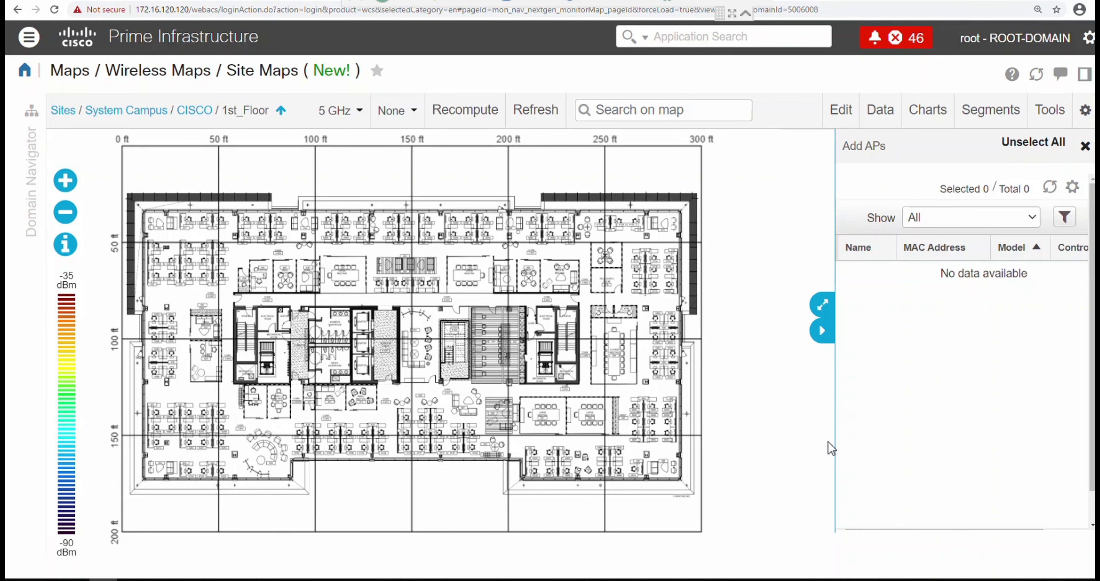
click(1086, 146)
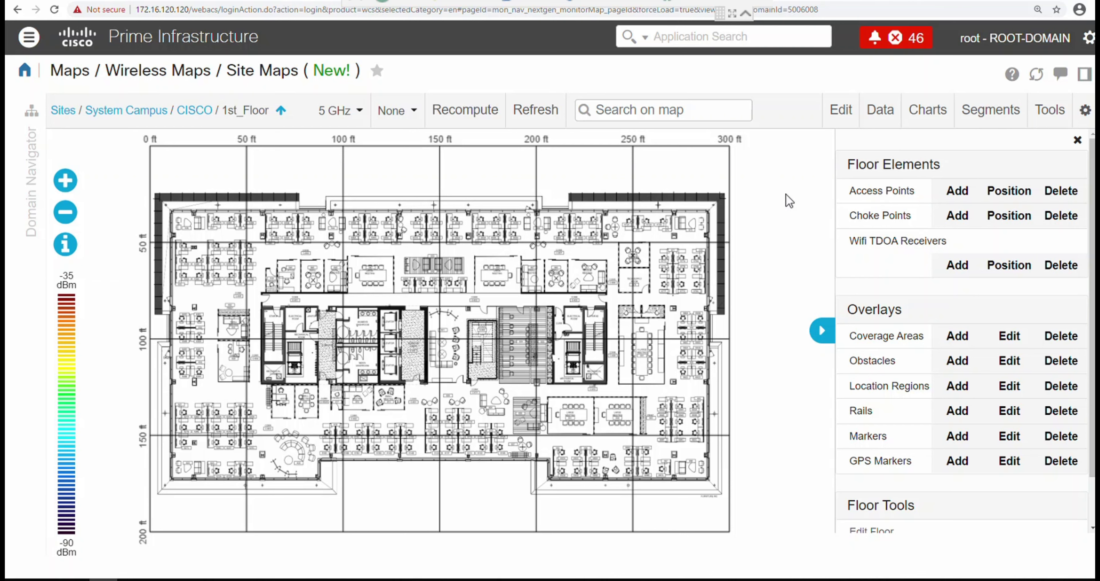
click(958, 191)
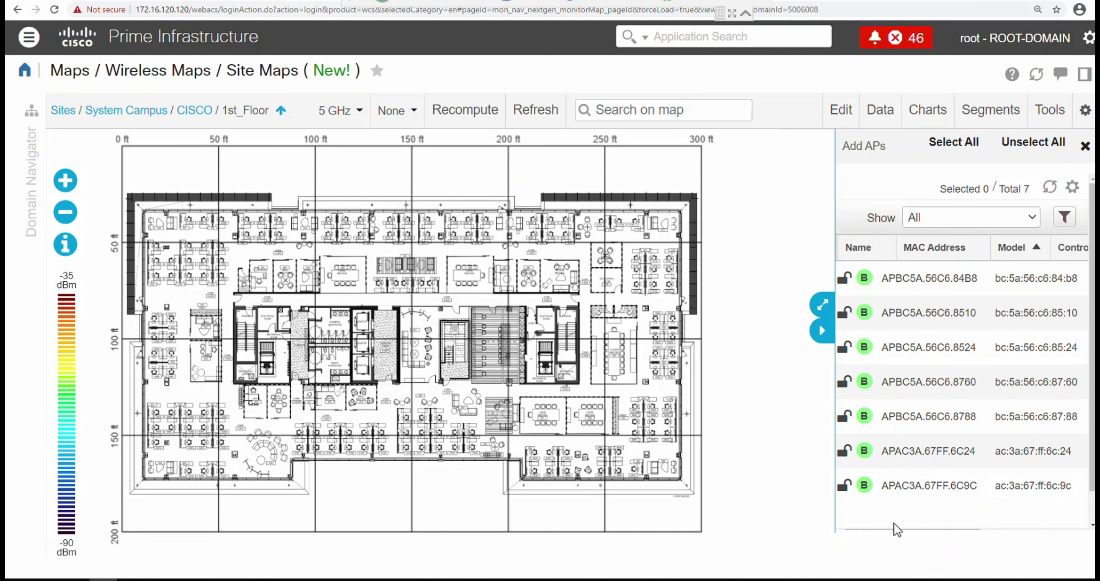
- Add access points APBC5A.56C6.84B8, APBC5A.56C6.8510, APBC5A.56C6.8524 and APBC5A.56C6.8760 to 1st_Floor
scroll(1085, 385, down, 1)
scroll(1085, 384, up, 1)
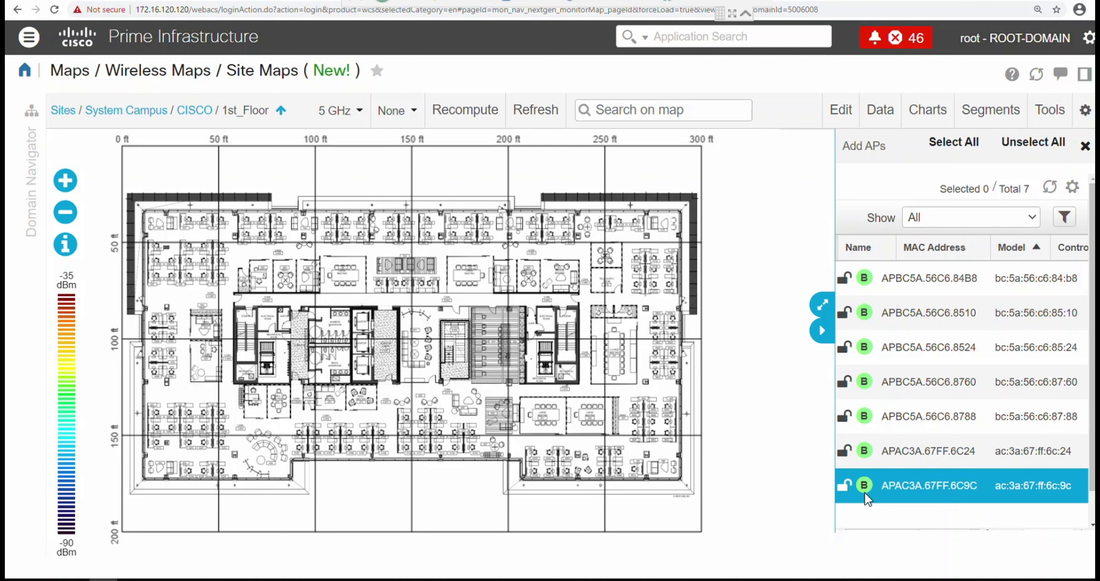
scroll(1091, 391, down, 1)
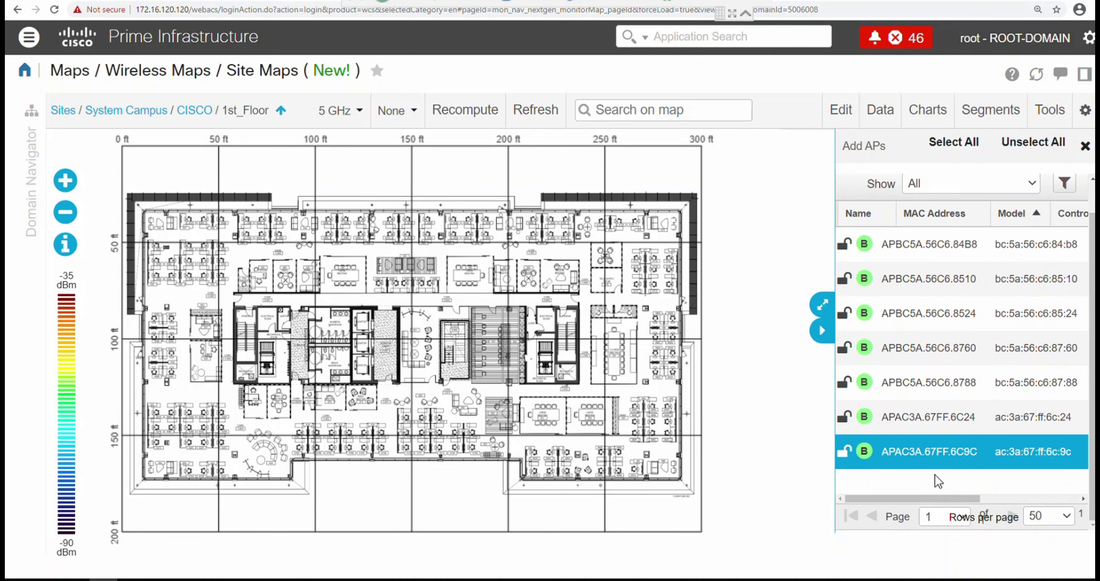
drag(905, 498, 1057, 497)
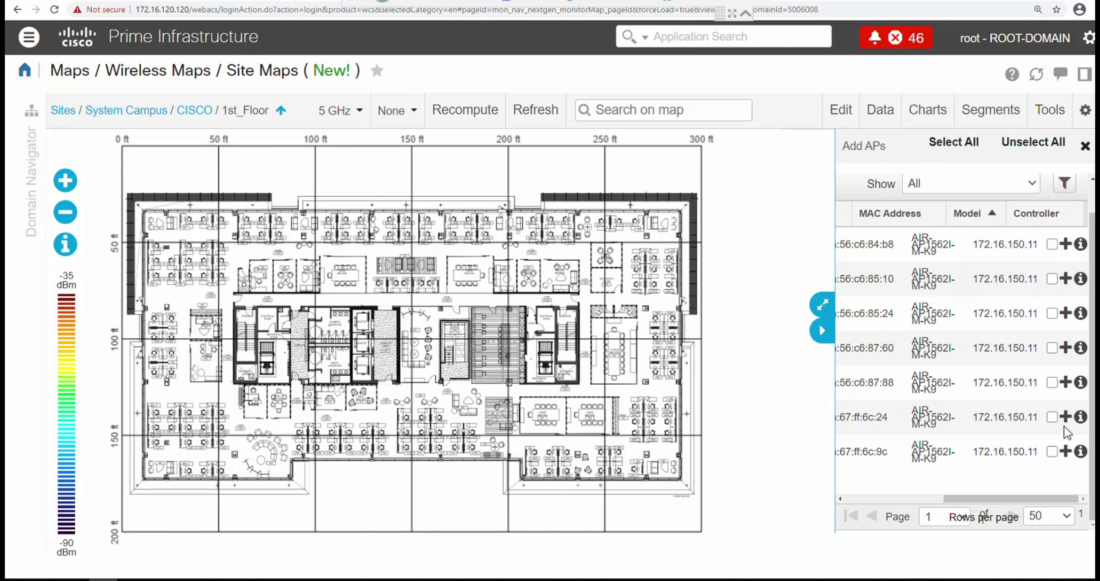
click(954, 143)
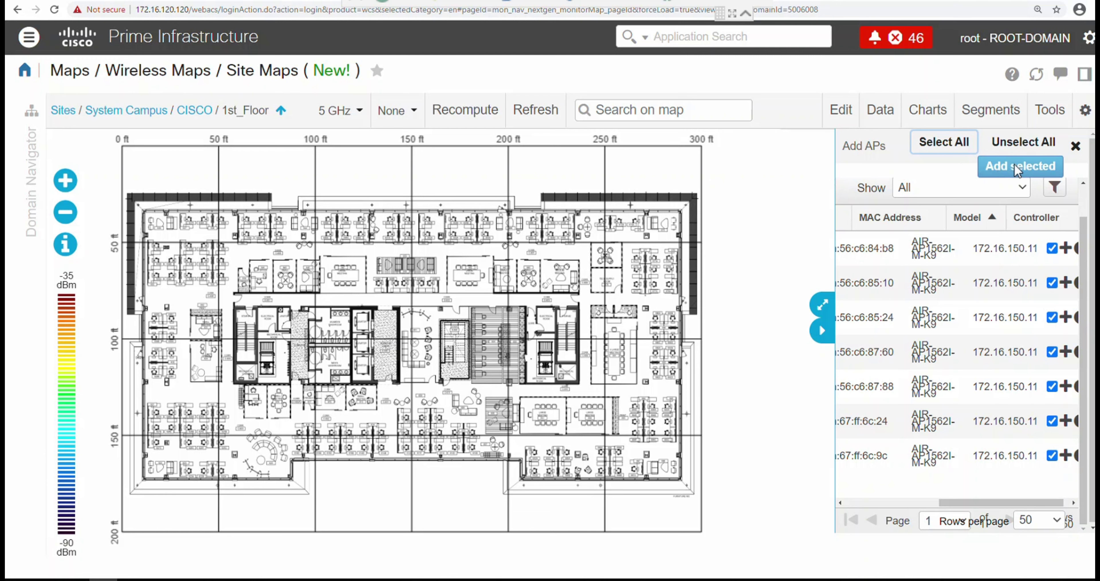
click(1052, 248)
click(1052, 454)
click(1052, 419)
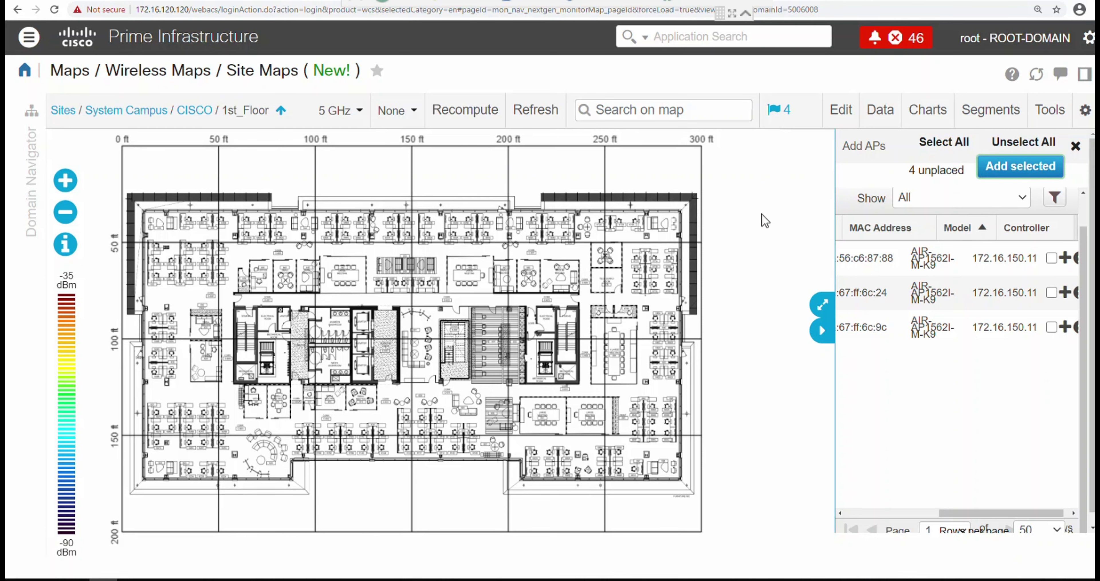
click(823, 330)
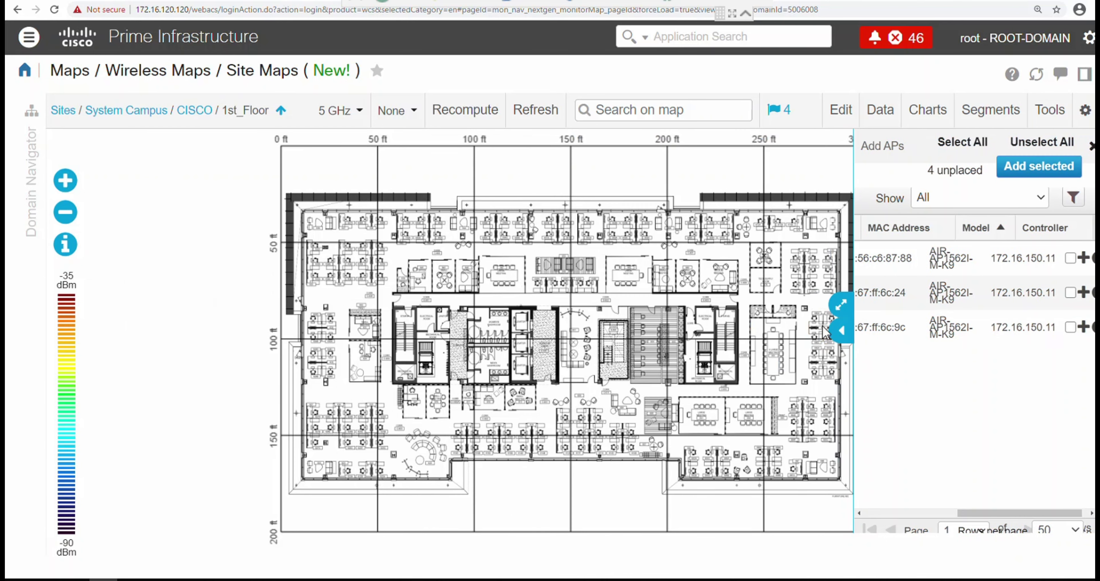
click(1085, 333)
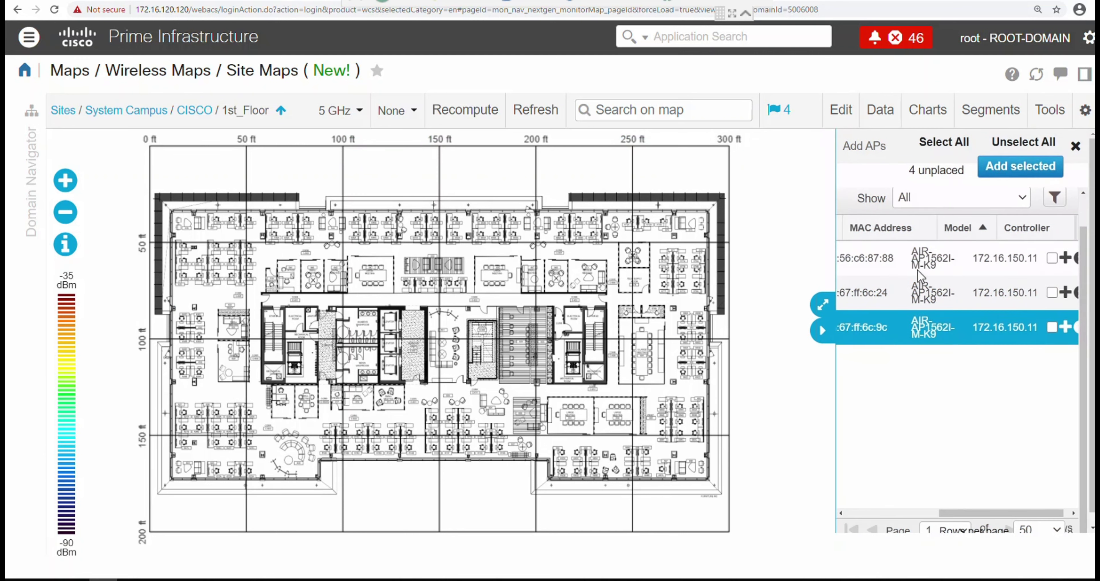
click(826, 305)
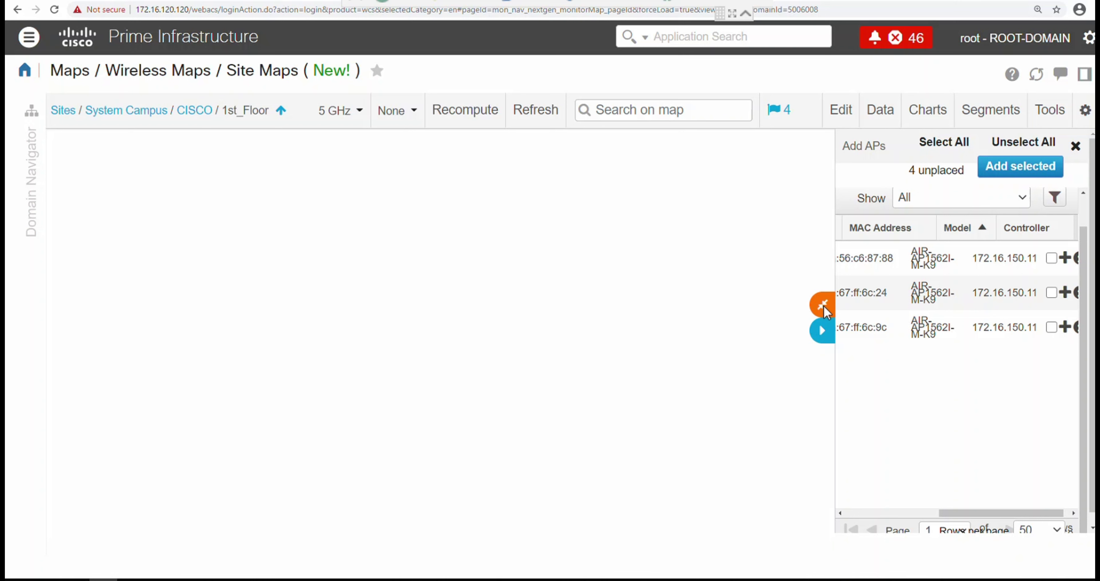
click(824, 305)
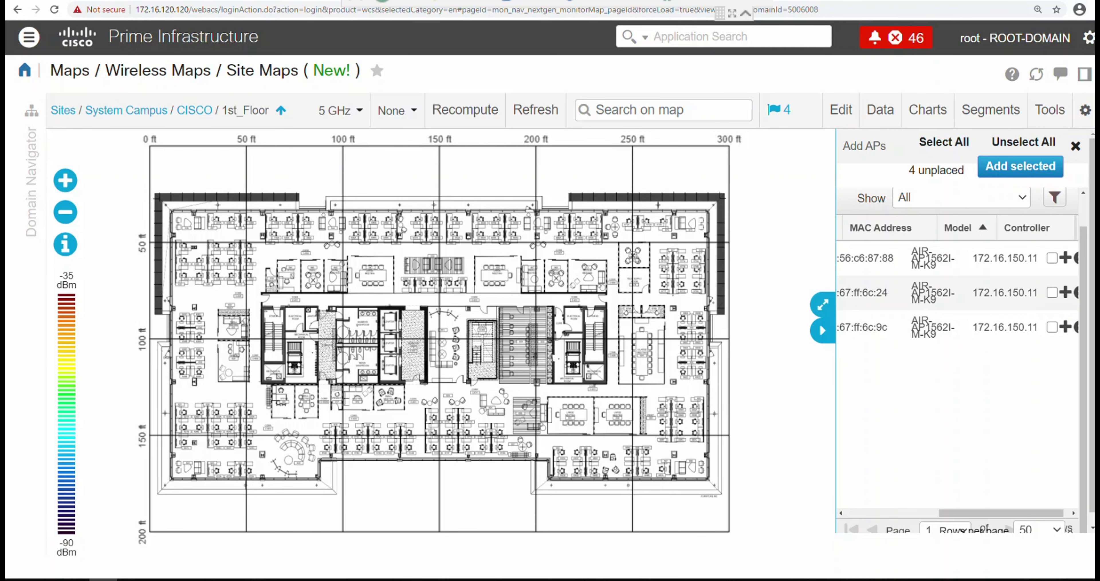
- Position the access points on the floor plan: 84B8 at lower left, 8510 at upper left, 8524 at about (152, 103) ft, 8760 at about (255, 99) ft
click(1076, 146)
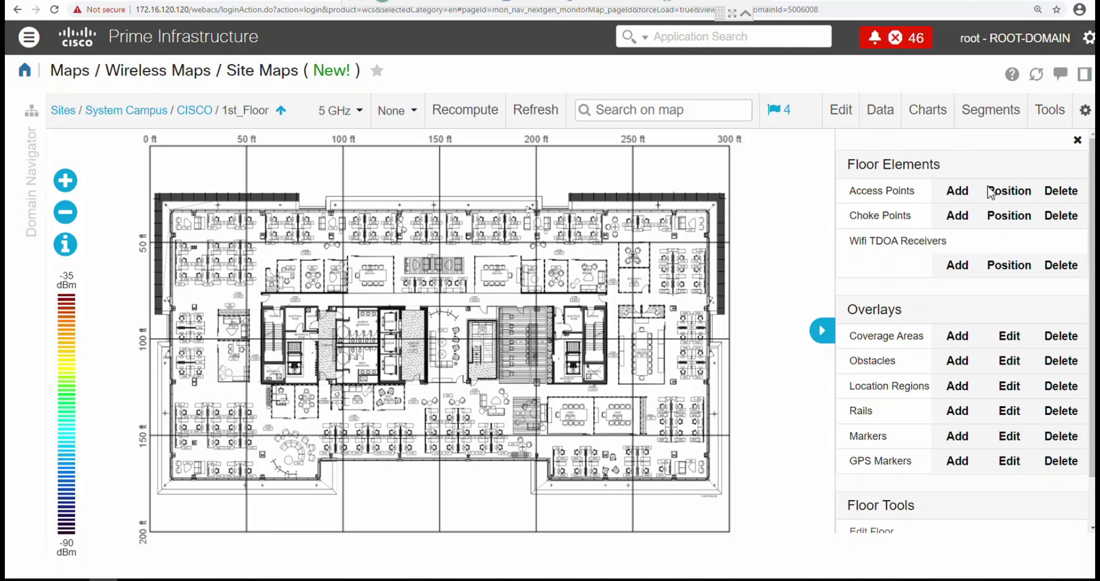
click(1007, 195)
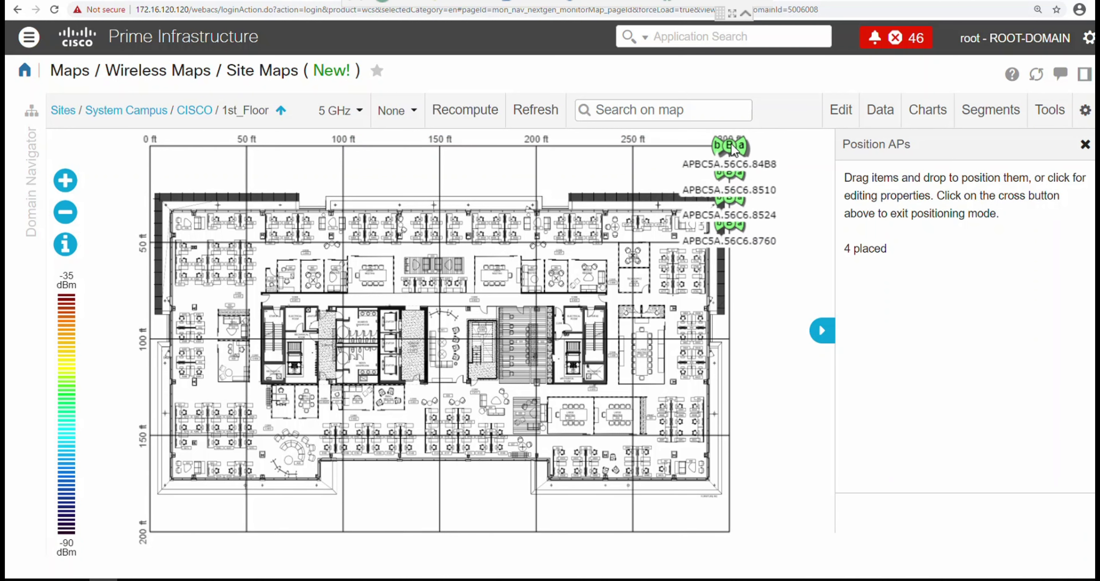
drag(732, 149, 282, 441)
drag(731, 174, 212, 304)
drag(730, 197, 442, 343)
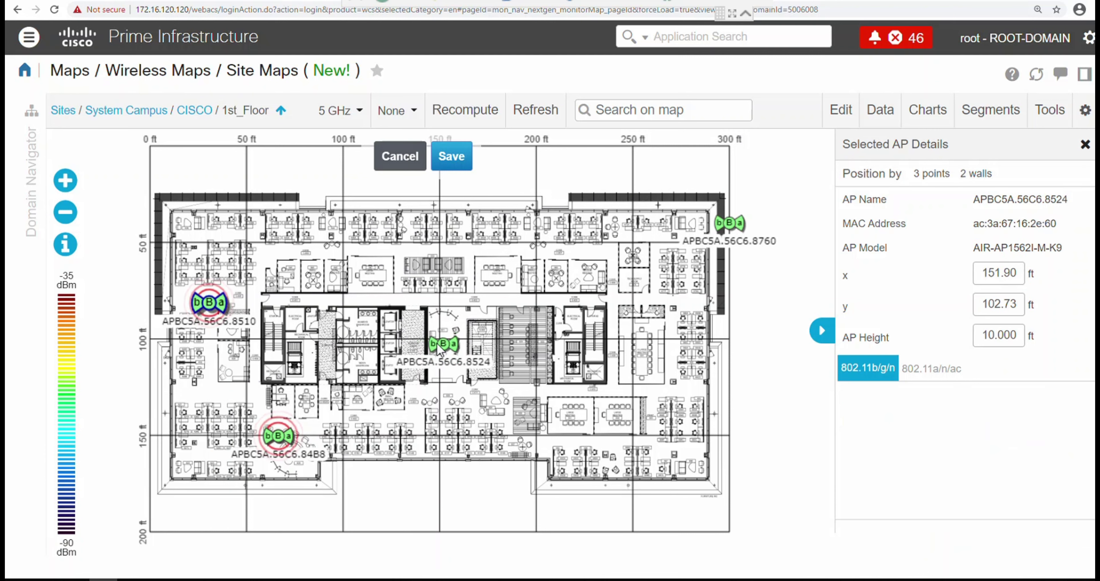
drag(731, 223, 641, 337)
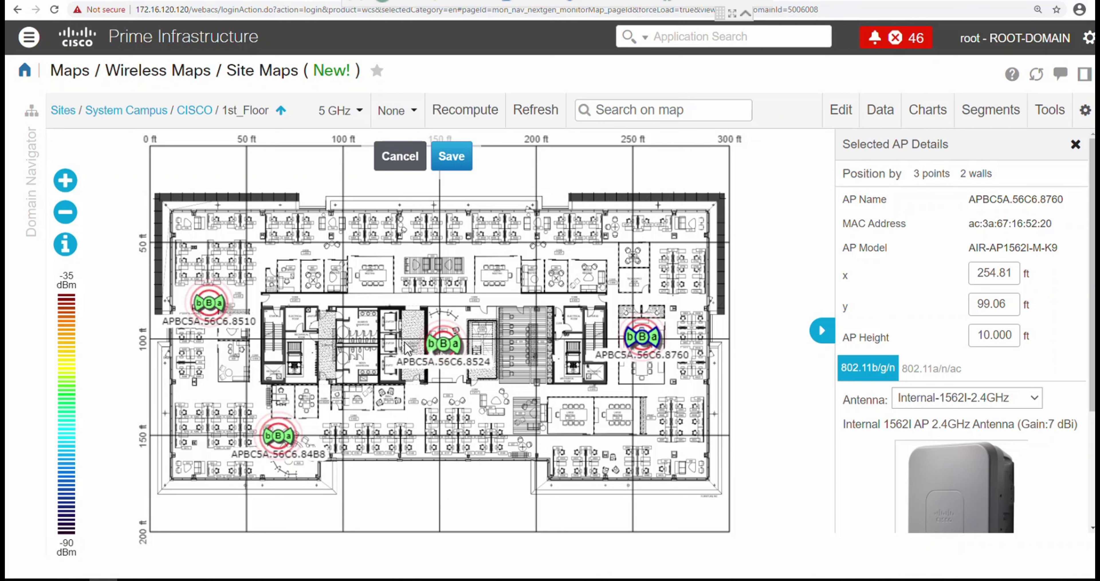
- Move APBC5A.56C6.8524 to about (152, 100) ft and APBC5A.56C6.84B8 to about (71, 155) ft, and save the access point positions
drag(444, 342, 443, 339)
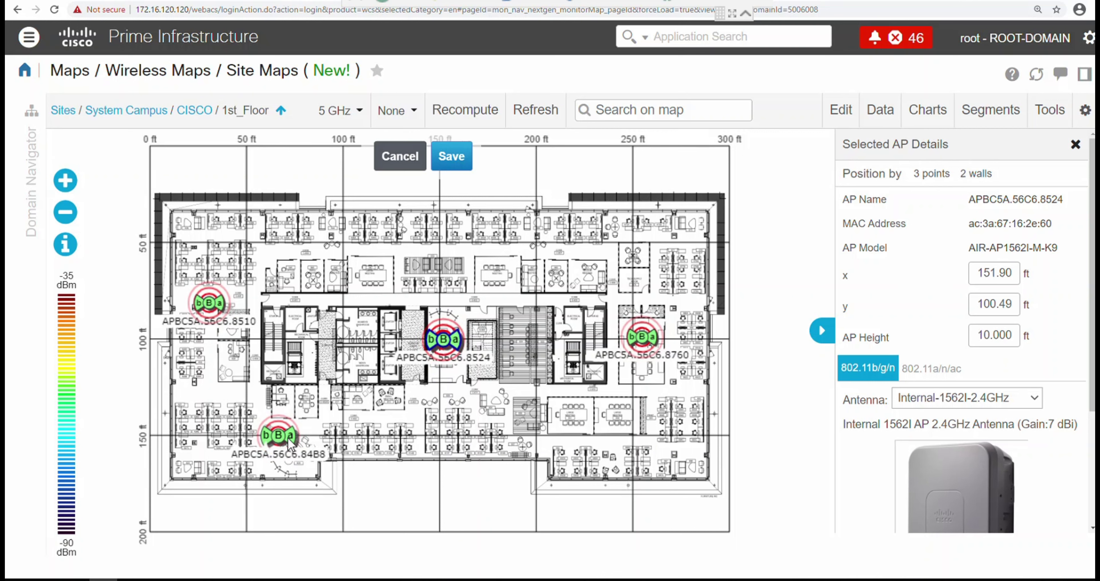
mouse_move(280, 447)
mouse_down()
mouse_move(292, 454)
mouse_move(289, 445)
mouse_up()
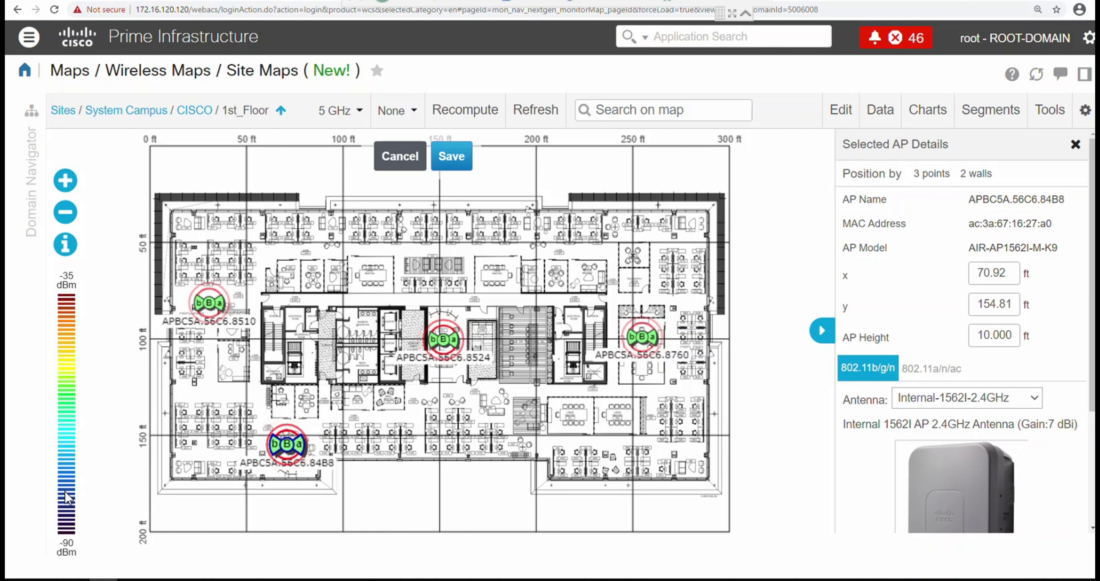
mouse_move(66, 498)
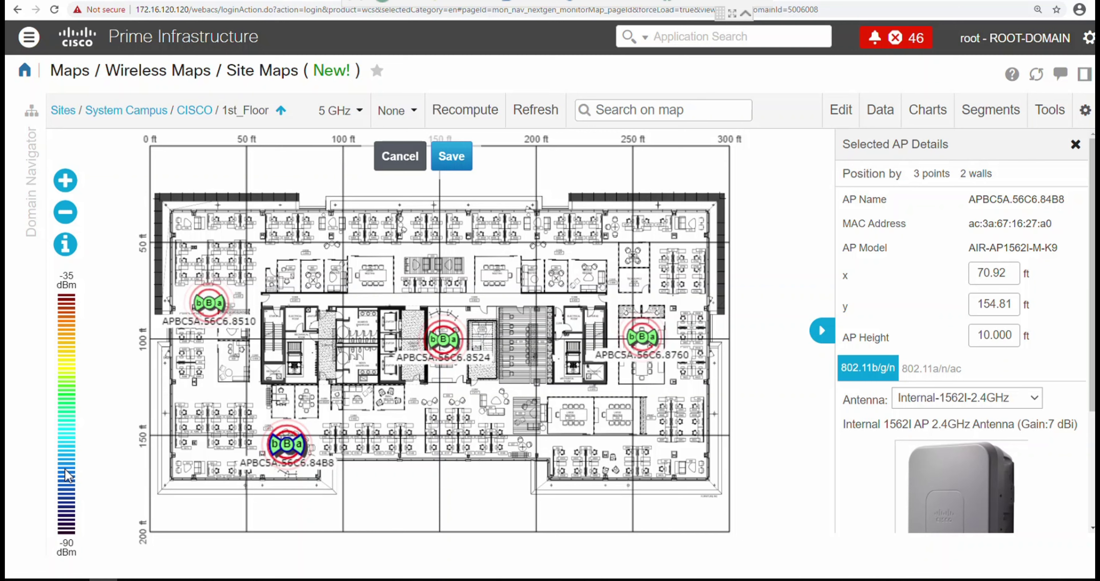
mouse_move(67, 474)
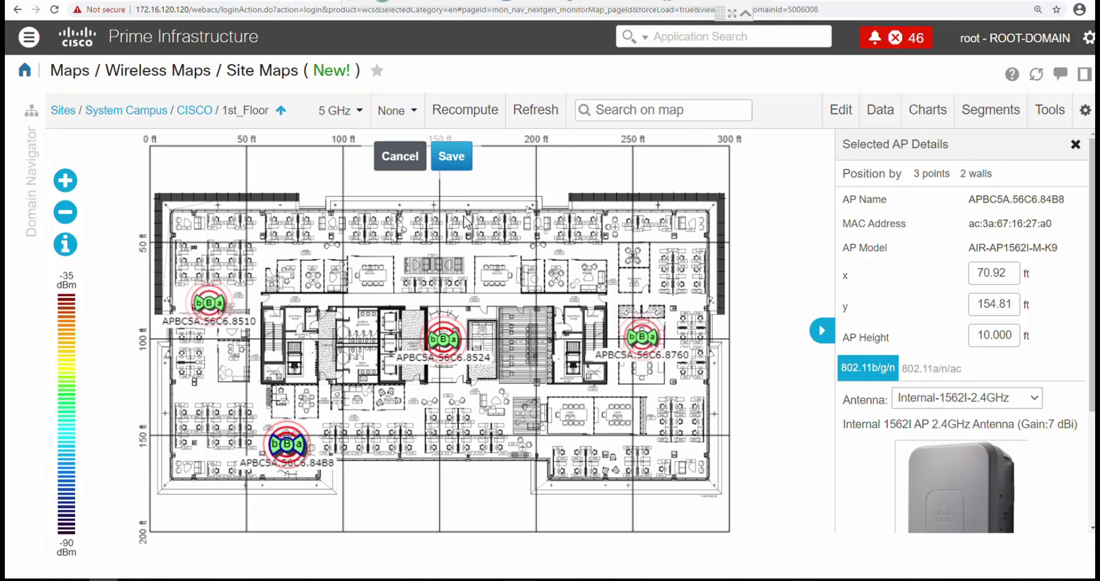
click(450, 157)
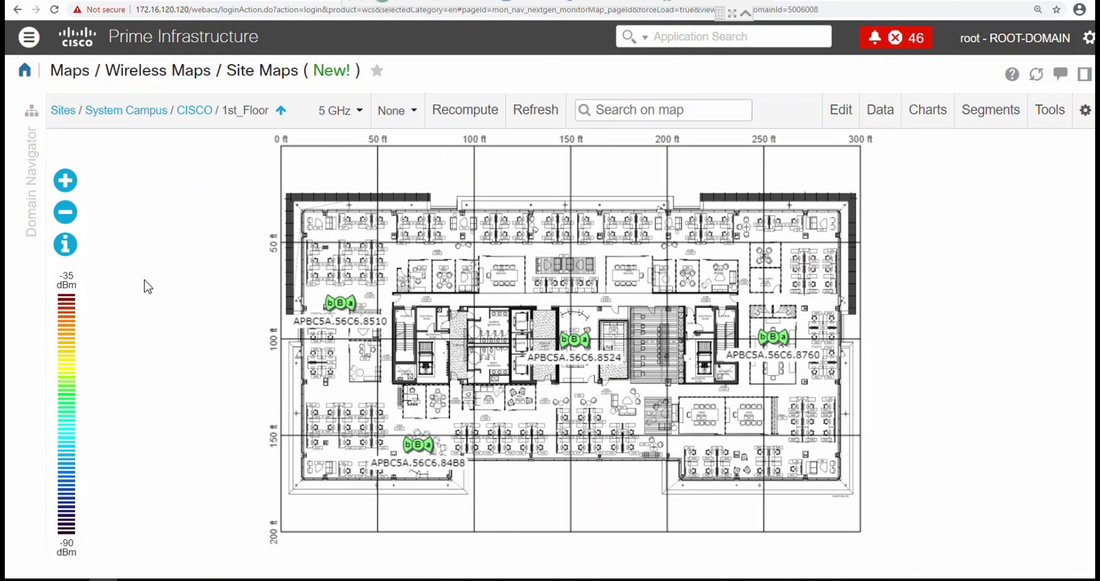
- Examine the placed access points on the 1st_Floor map and the legend of map icons
click(66, 181)
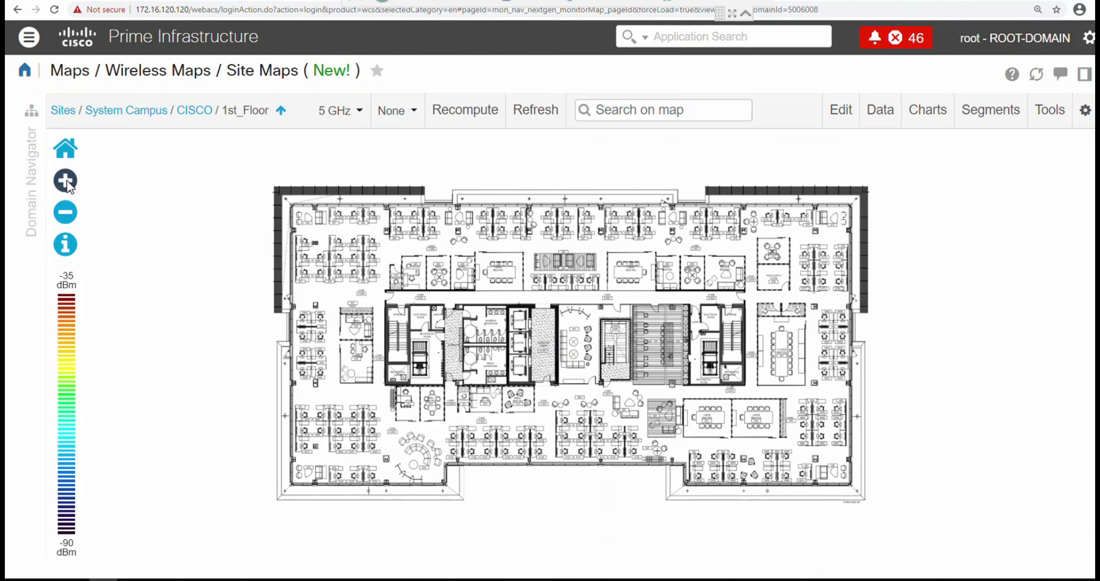
click(65, 212)
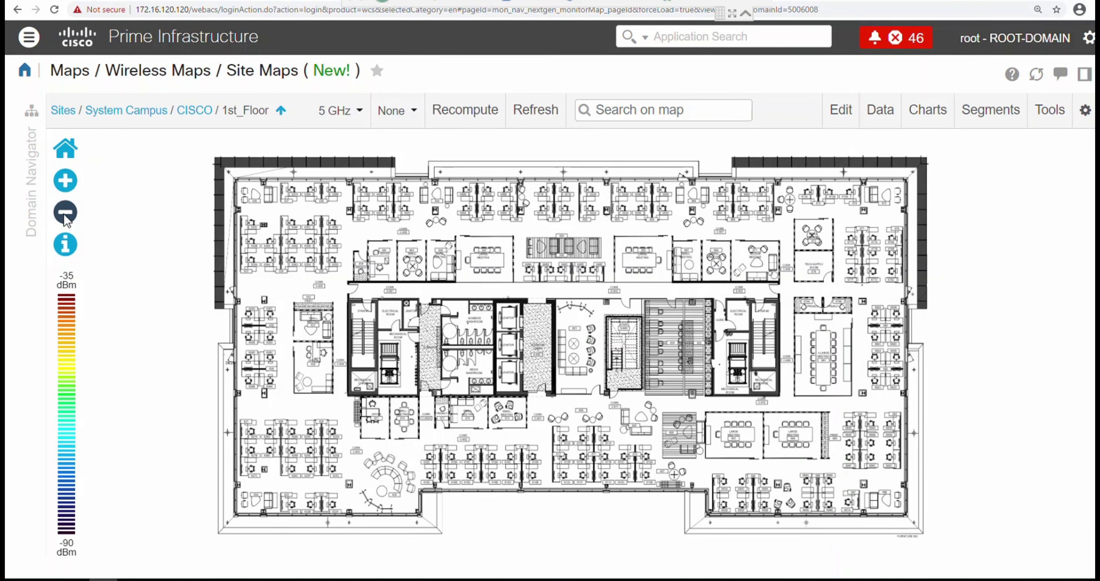
click(66, 247)
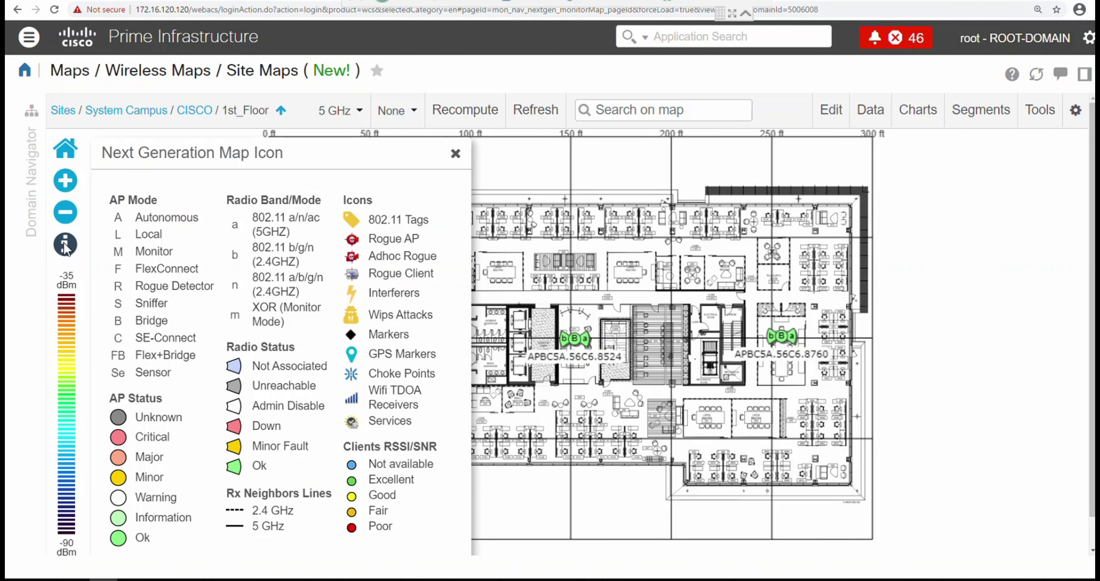
click(654, 194)
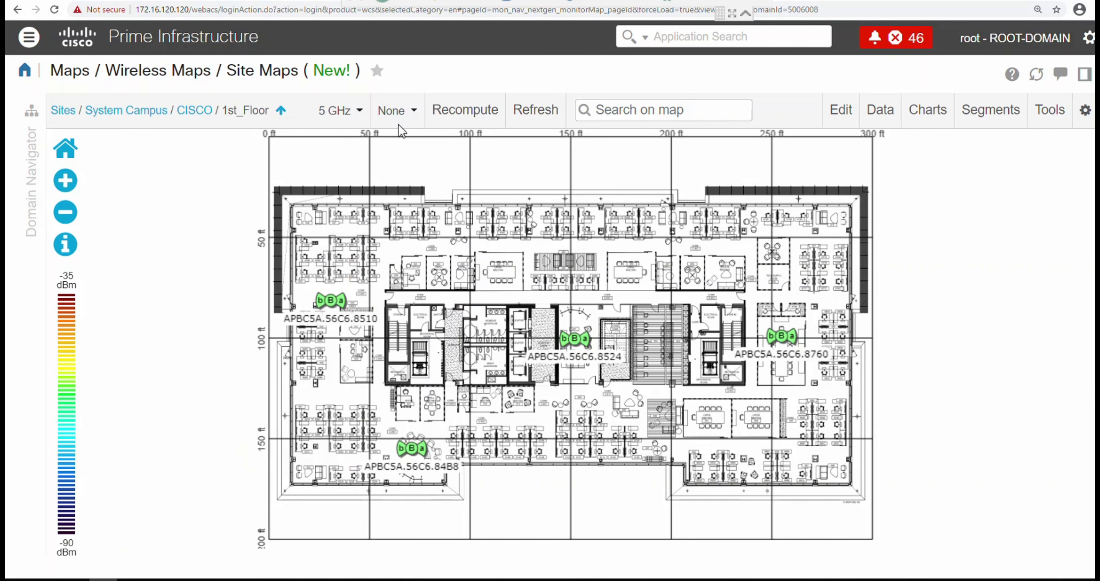
- Open the 2nd_Floor map of the CISCO building for editing its floor elements
click(193, 111)
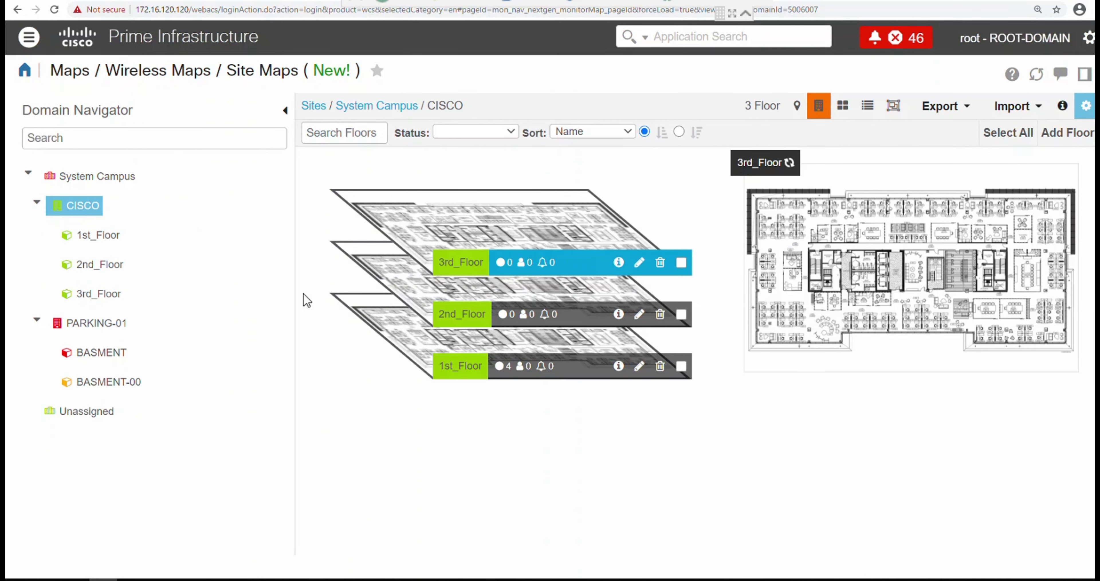
click(481, 233)
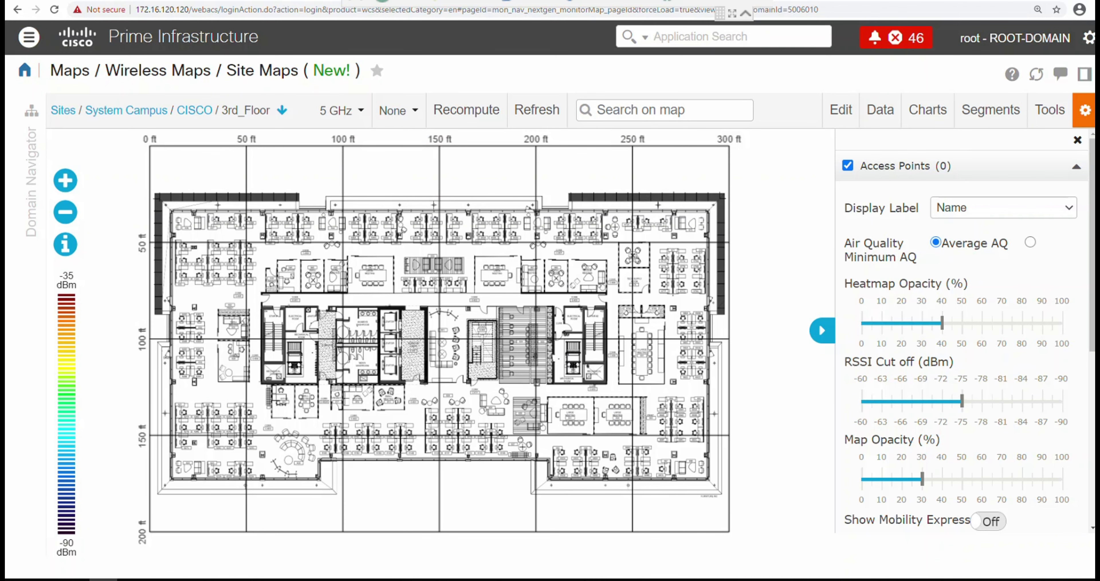
click(194, 110)
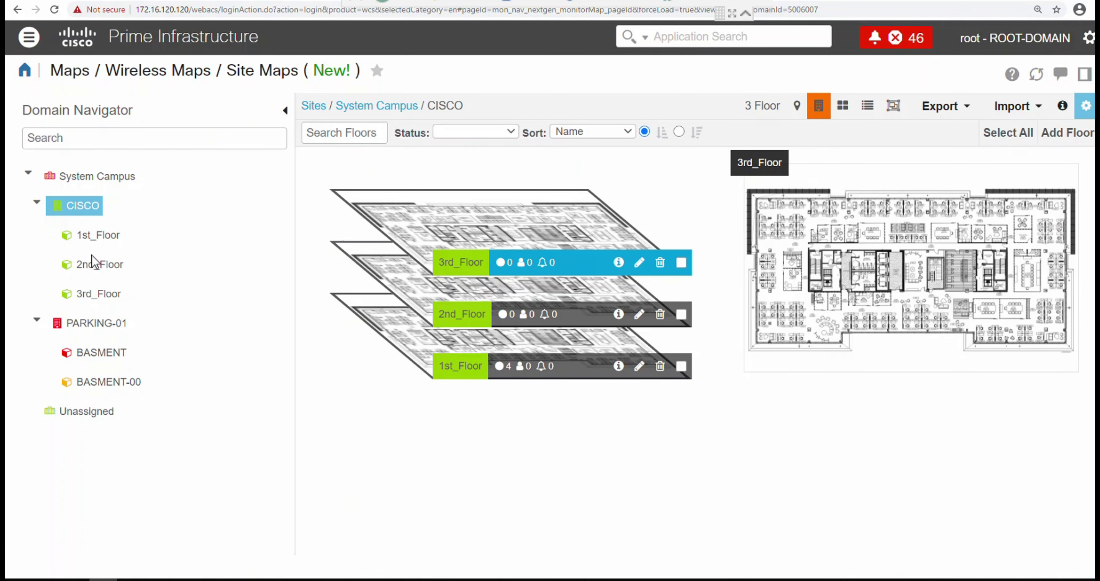
click(84, 267)
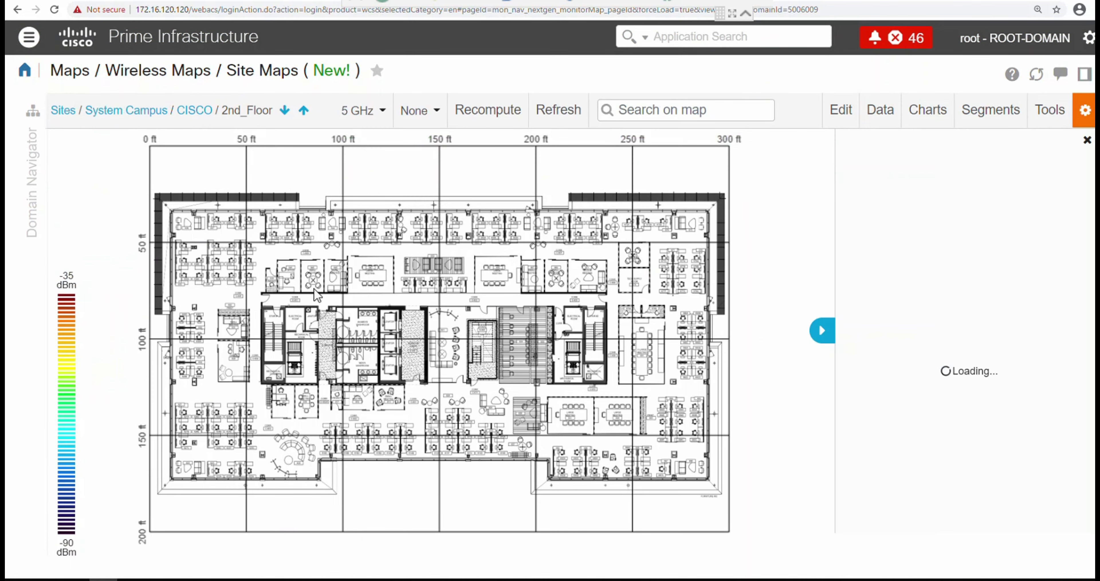
click(837, 118)
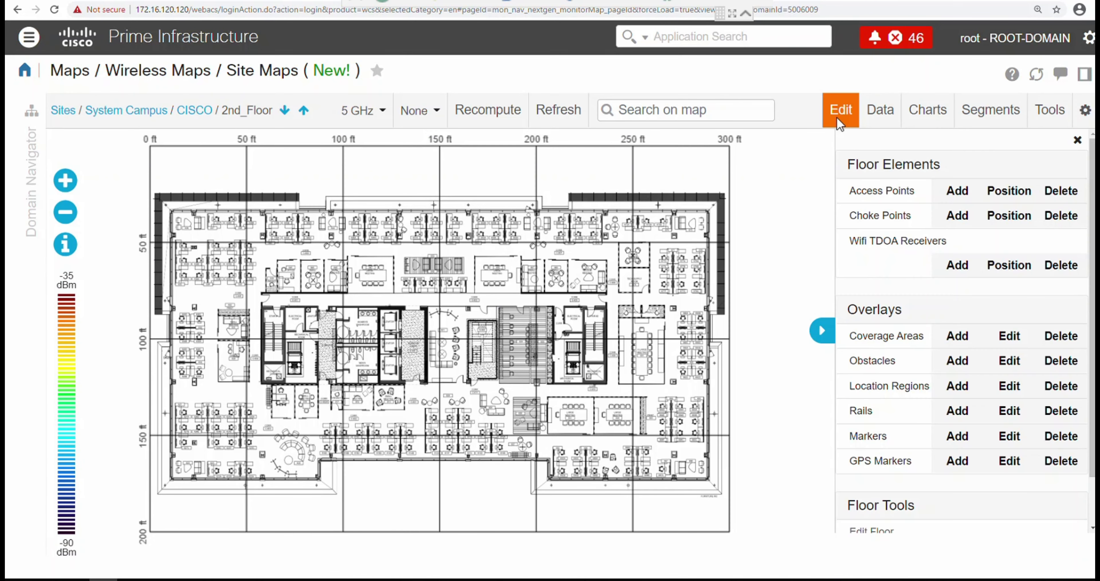
- Add access points APBC5A.56C6.8788, APAC3A.67FF.6C24 and APAC3A.67FF.6C9C to 2nd_Floor
click(957, 191)
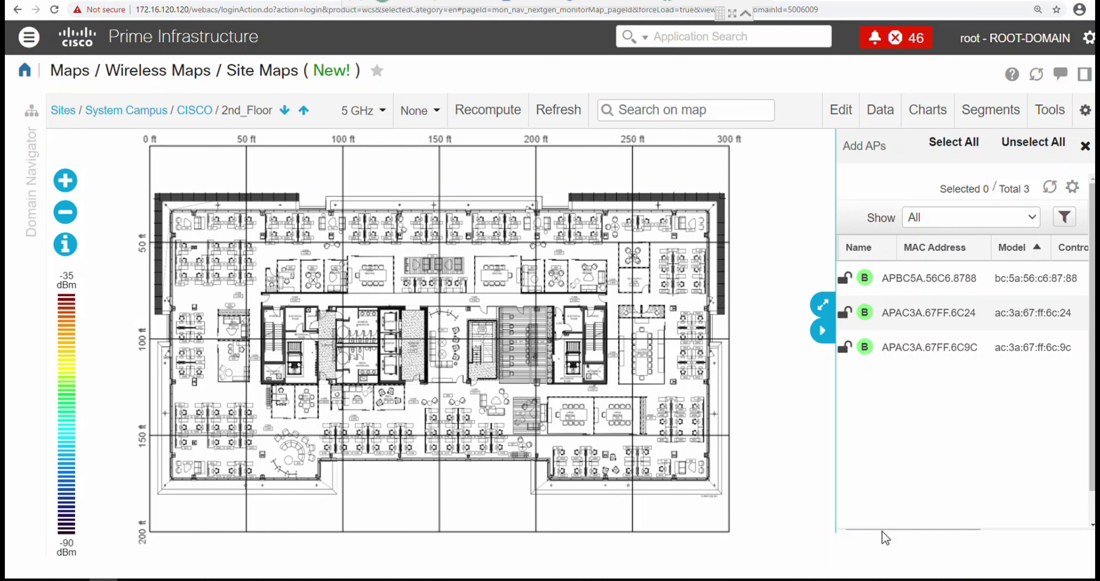
drag(884, 529, 1021, 531)
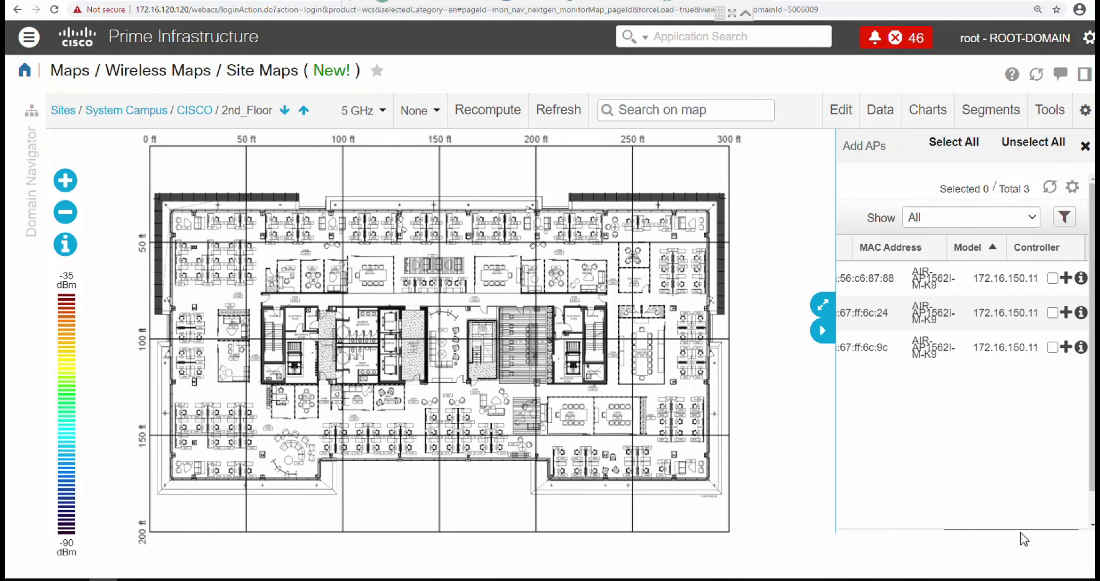
click(1053, 278)
click(1053, 316)
click(1053, 351)
click(1015, 170)
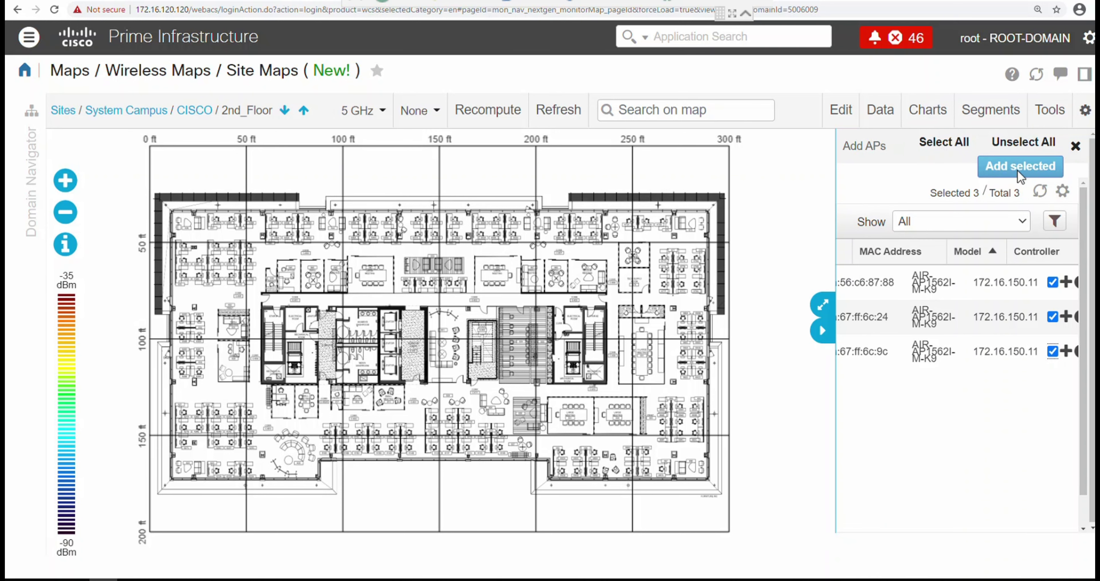
- Add the selected access points and save them at about (67, 147) ft for 8788, (154, 95) ft for 6C24 and (254, 151) ft for 6C9C
click(1020, 170)
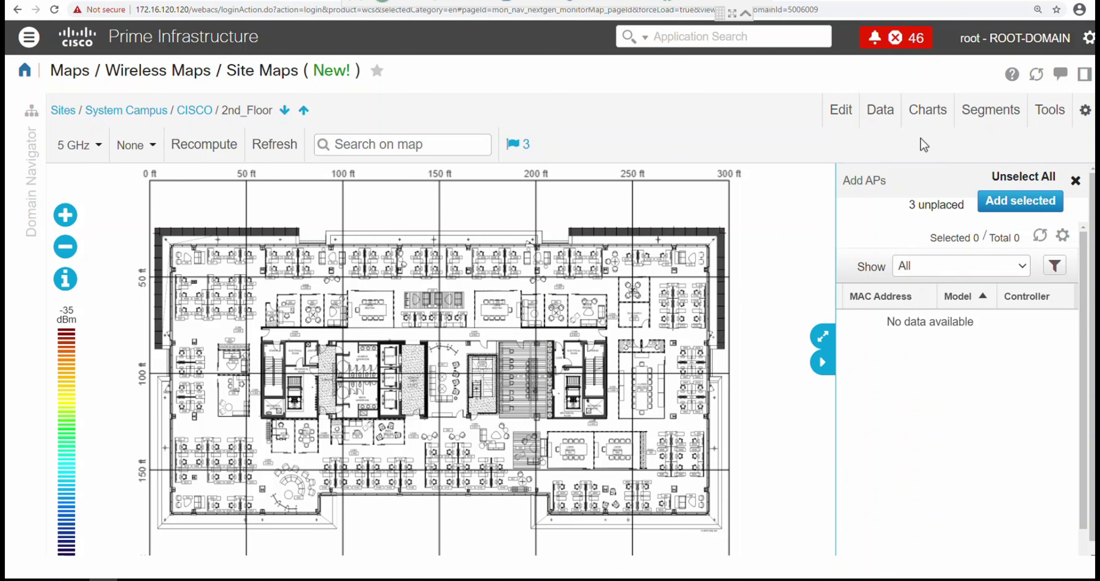
click(840, 111)
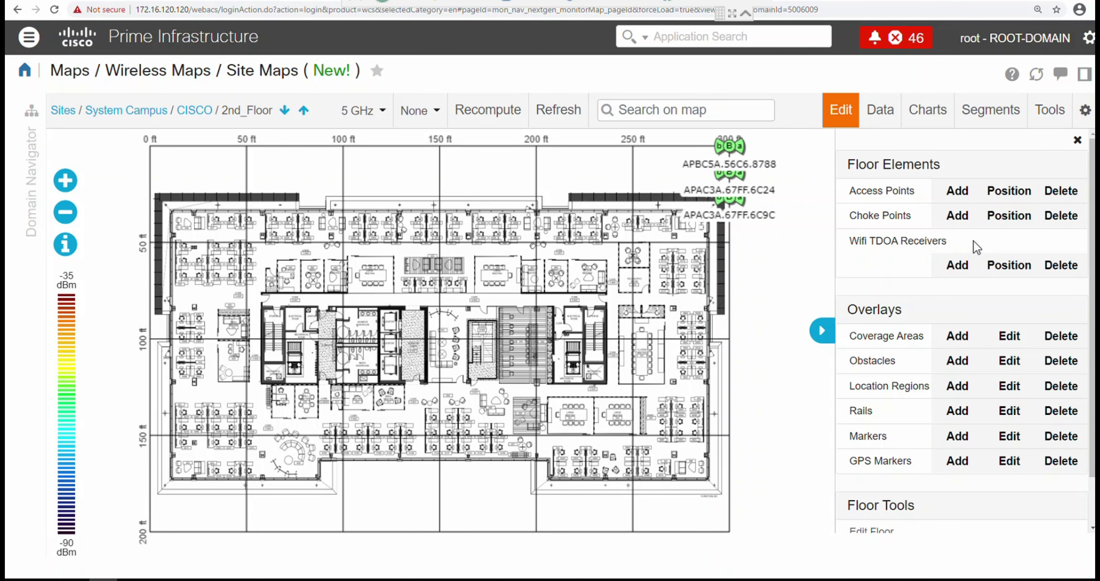
click(1015, 193)
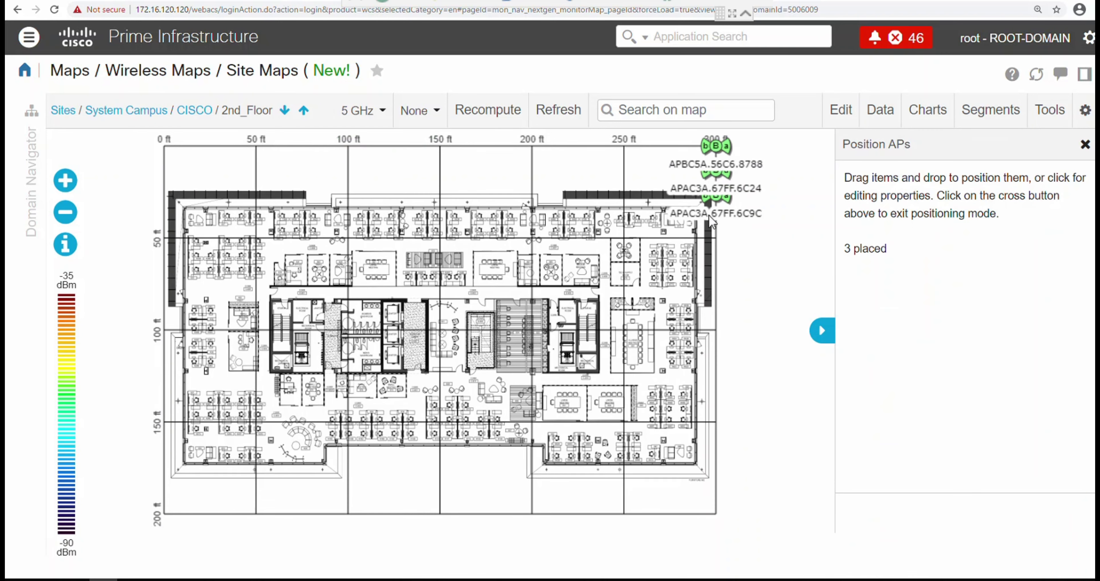
drag(674, 166, 287, 419)
drag(717, 170, 447, 319)
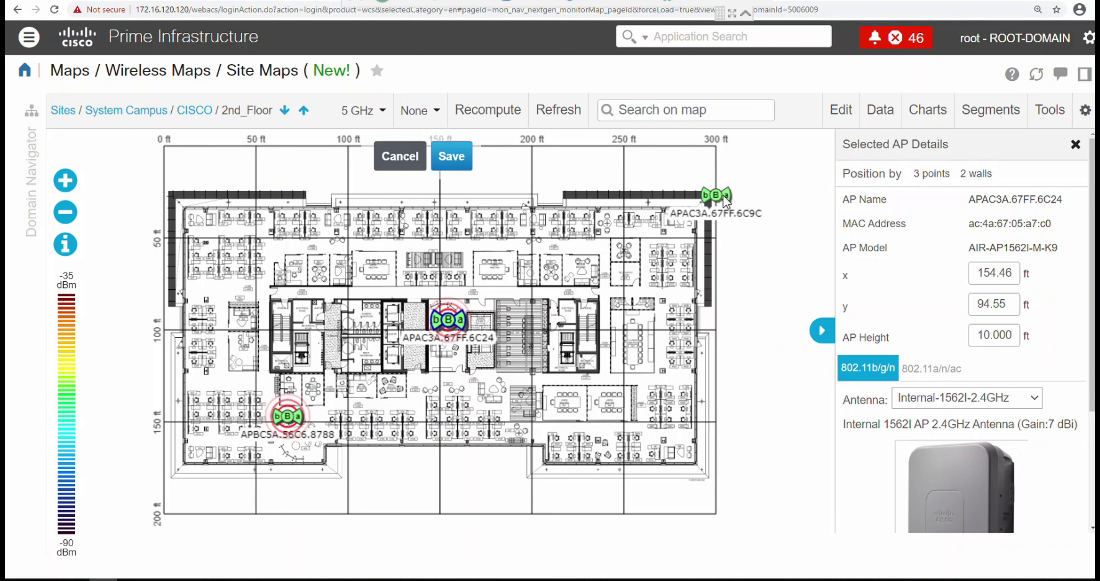
drag(716, 195, 630, 423)
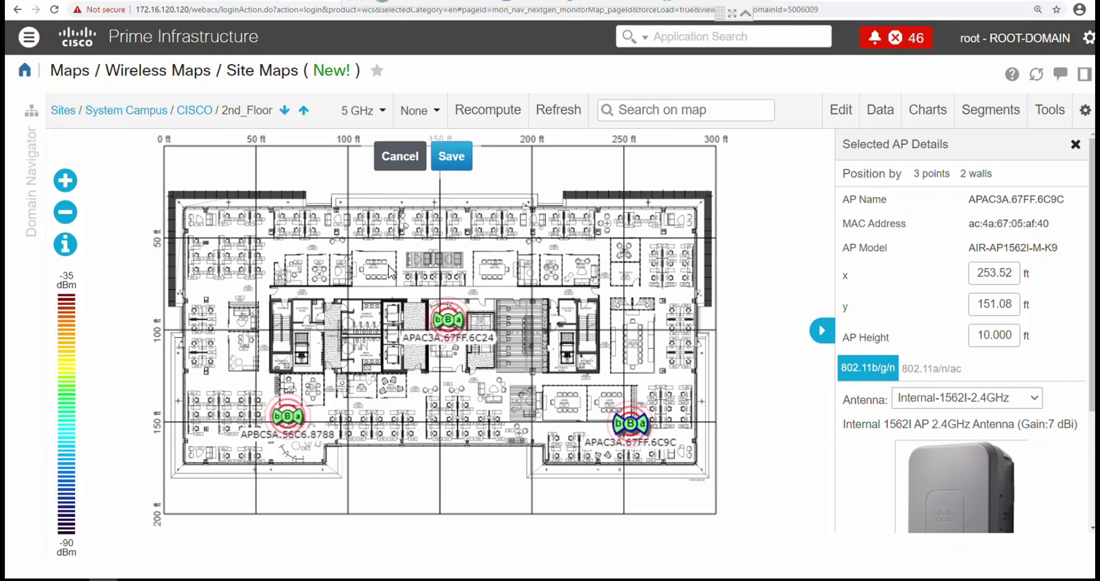
click(452, 156)
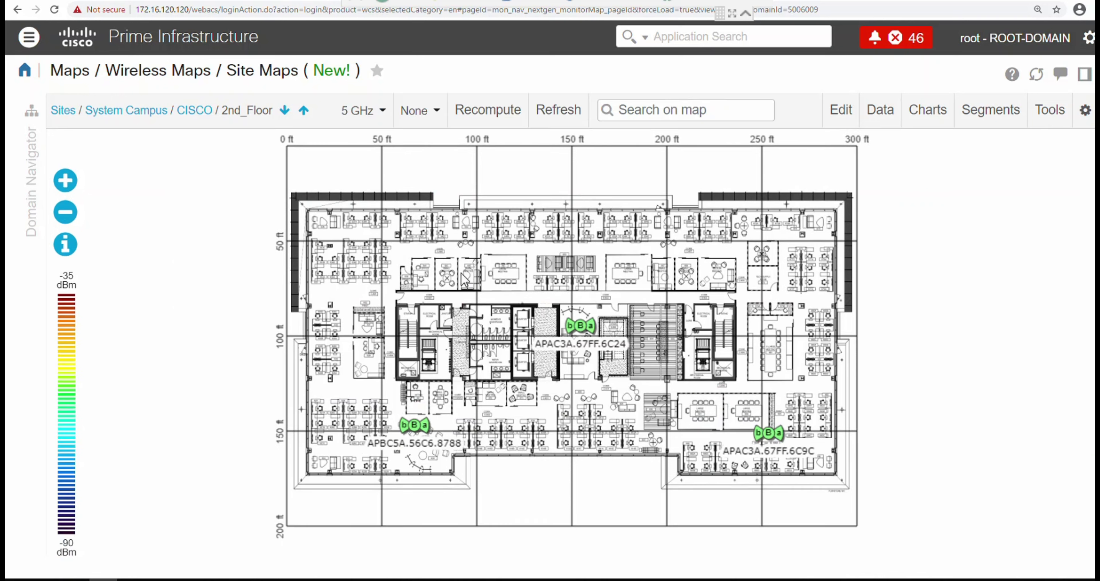
- Open the 1st_Floor map of the CISCO building and set its access points to Average AQ with the Name label
click(191, 110)
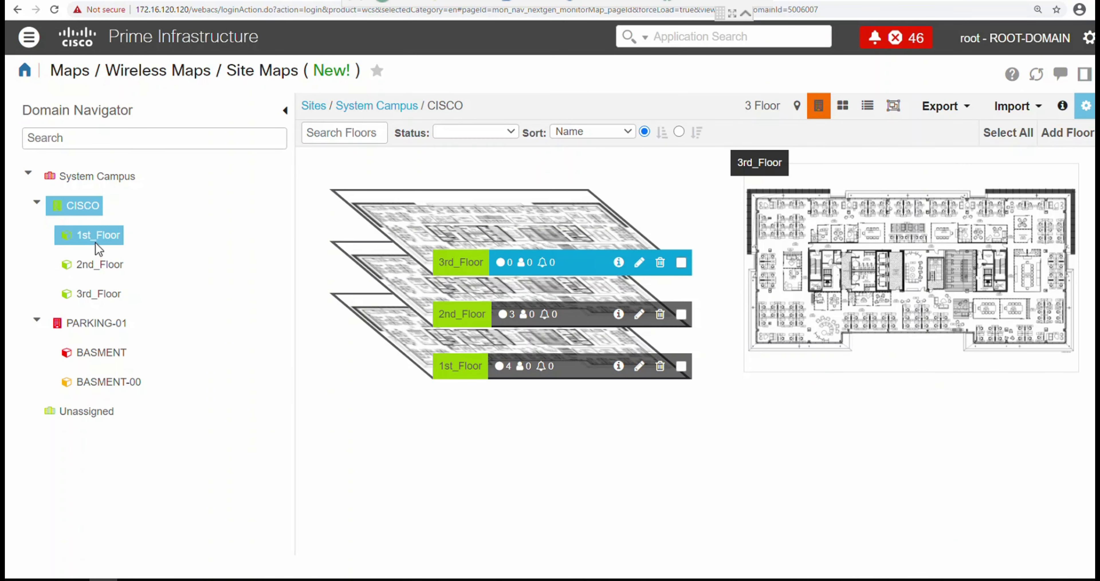
click(96, 239)
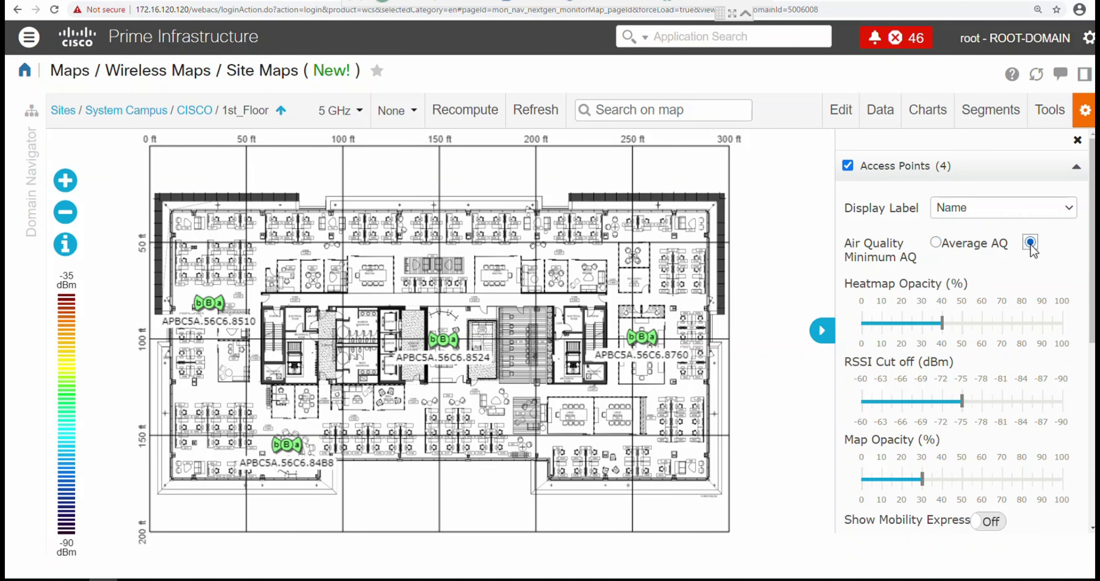
click(954, 247)
click(1063, 214)
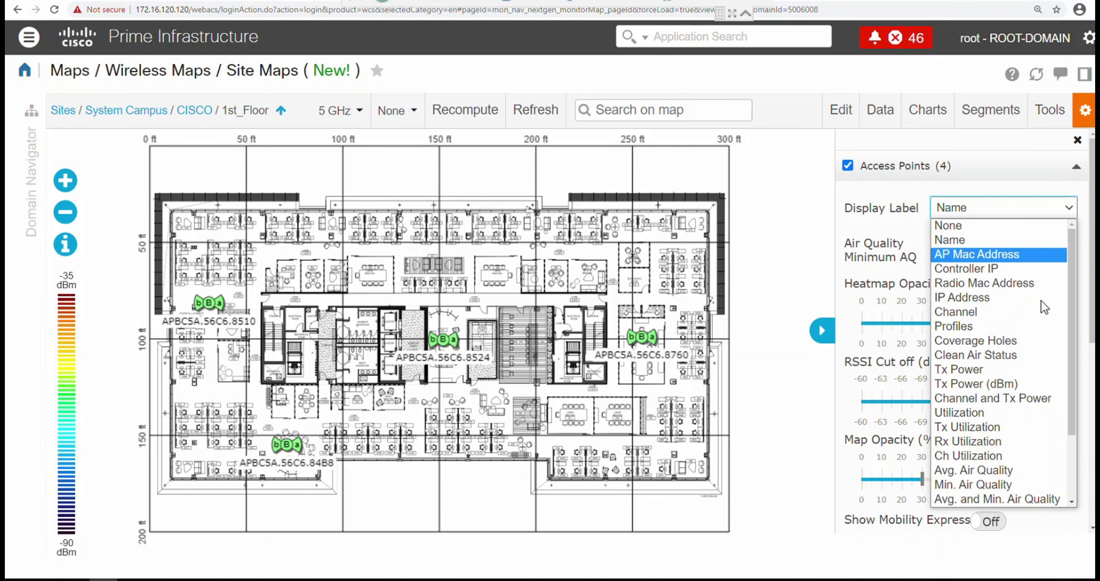
click(985, 241)
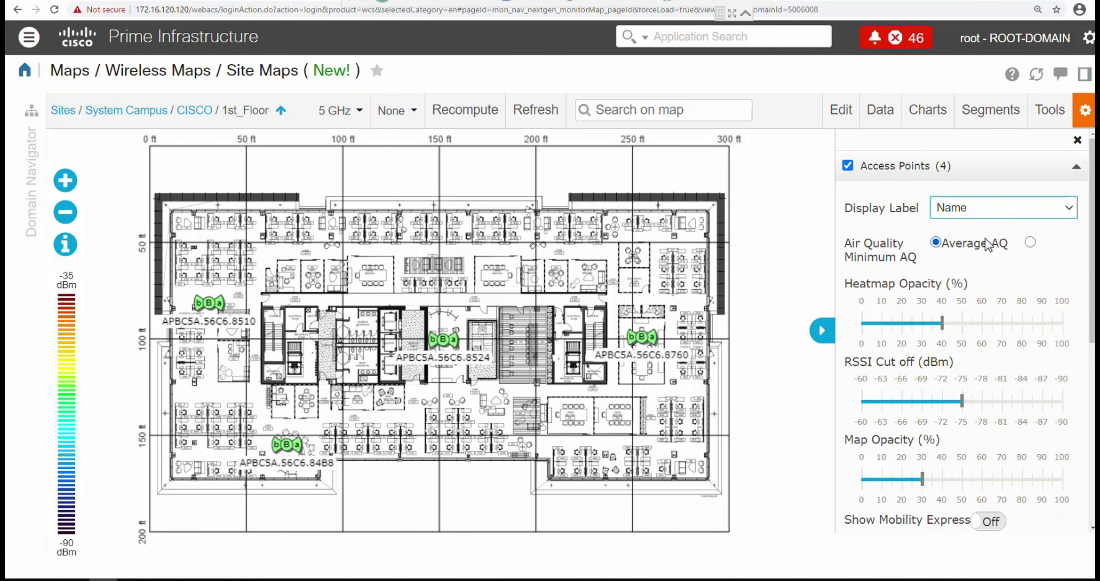
- View the 1st_Floor access points labelled by AP Mac Address, Radio Mac Address and IP Address
click(1005, 208)
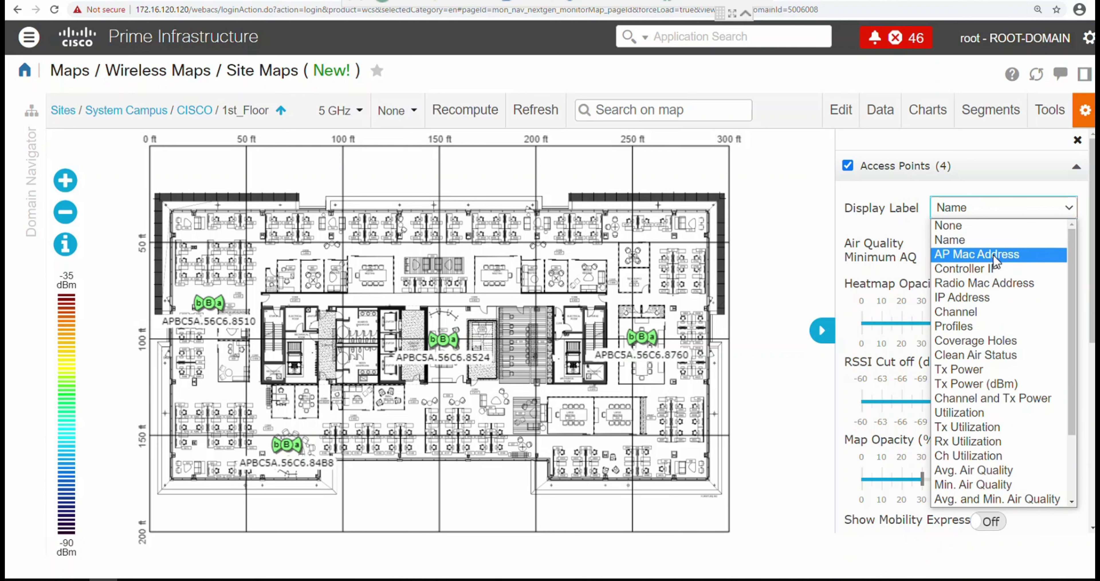
click(993, 254)
click(980, 210)
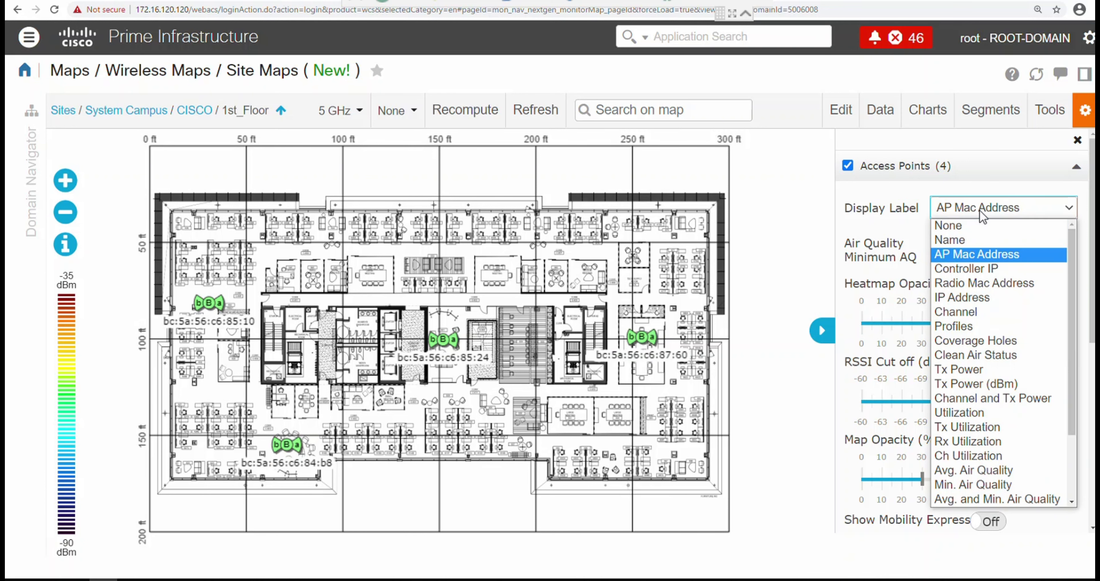
click(1015, 289)
click(1003, 213)
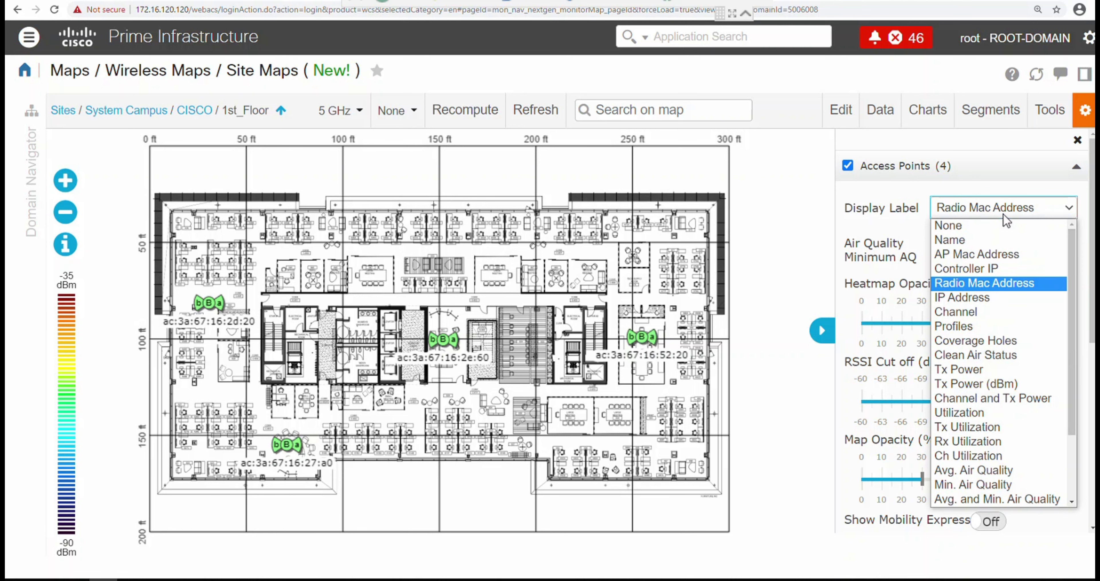
click(985, 297)
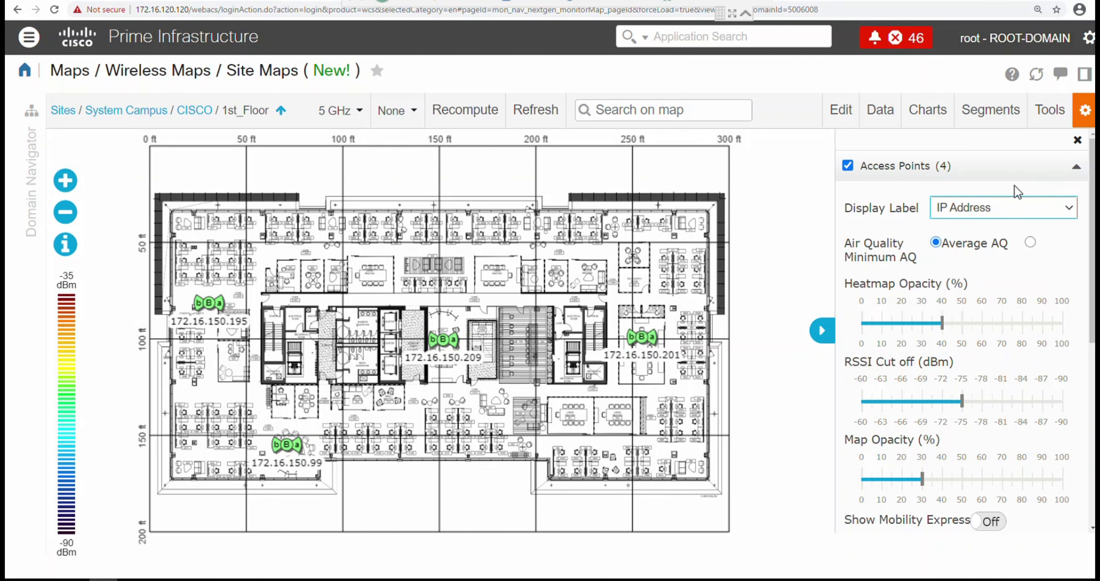
- View the 1st_Floor access points labelled by Coverage Holes and Clean Air Status
click(996, 215)
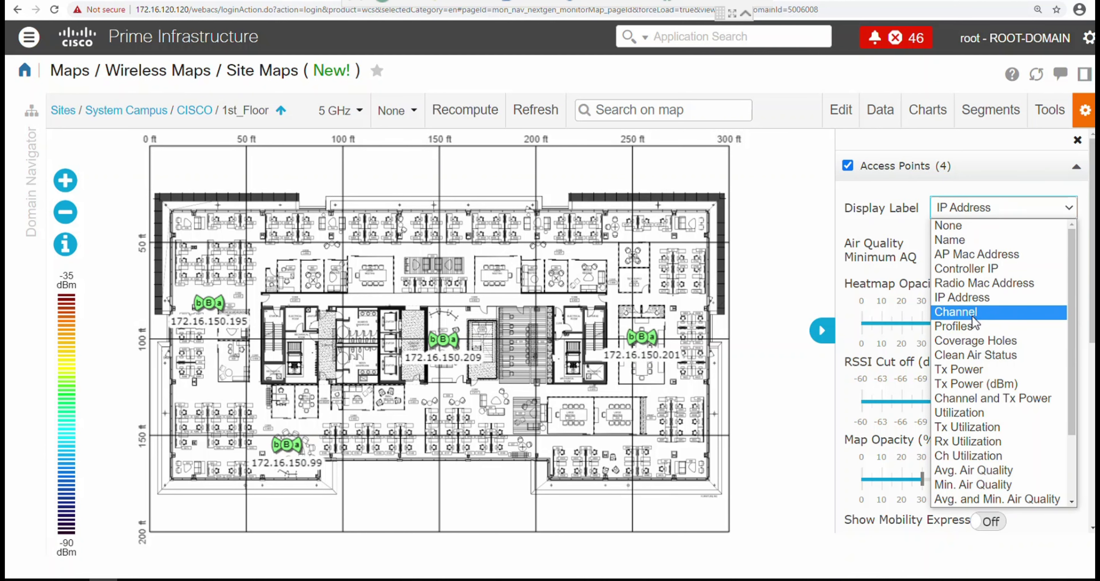
click(1000, 342)
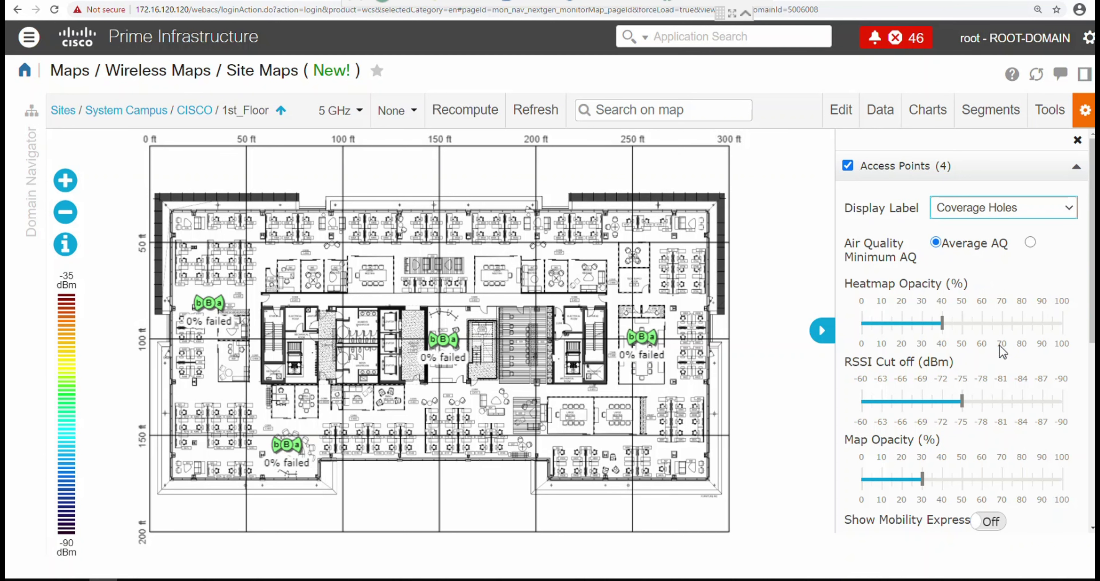
click(996, 210)
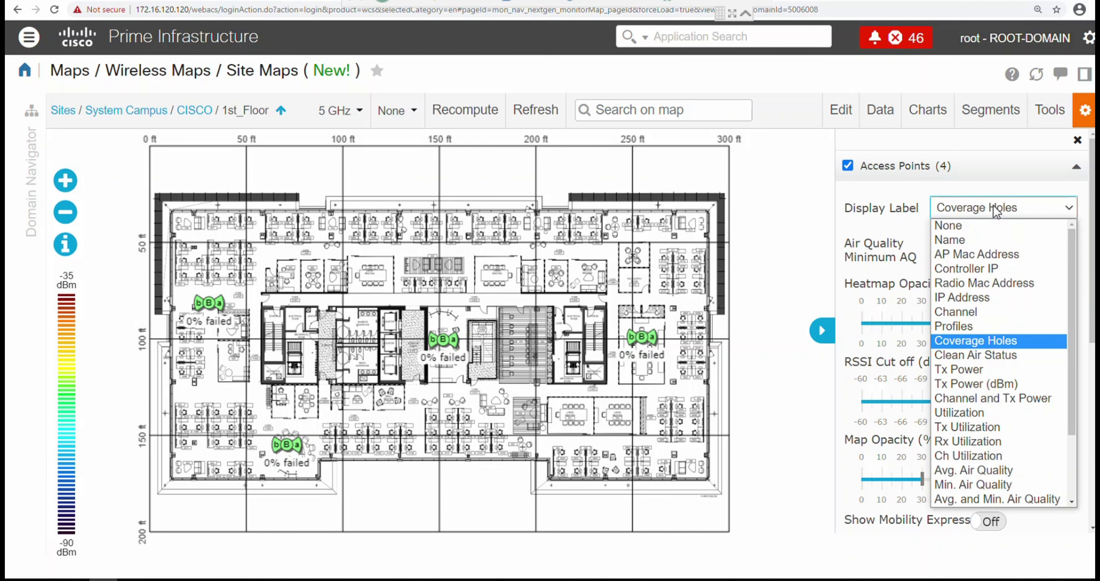
click(983, 361)
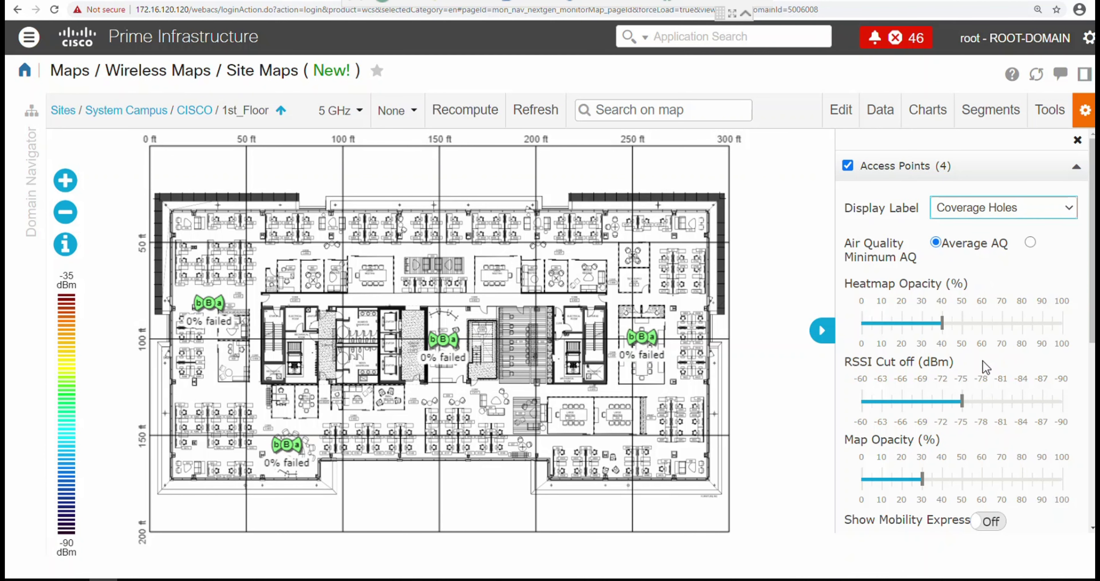
- Try Minimum AQ as the air quality measure, return to Average AQ and refresh the 1st_Floor map
click(1030, 243)
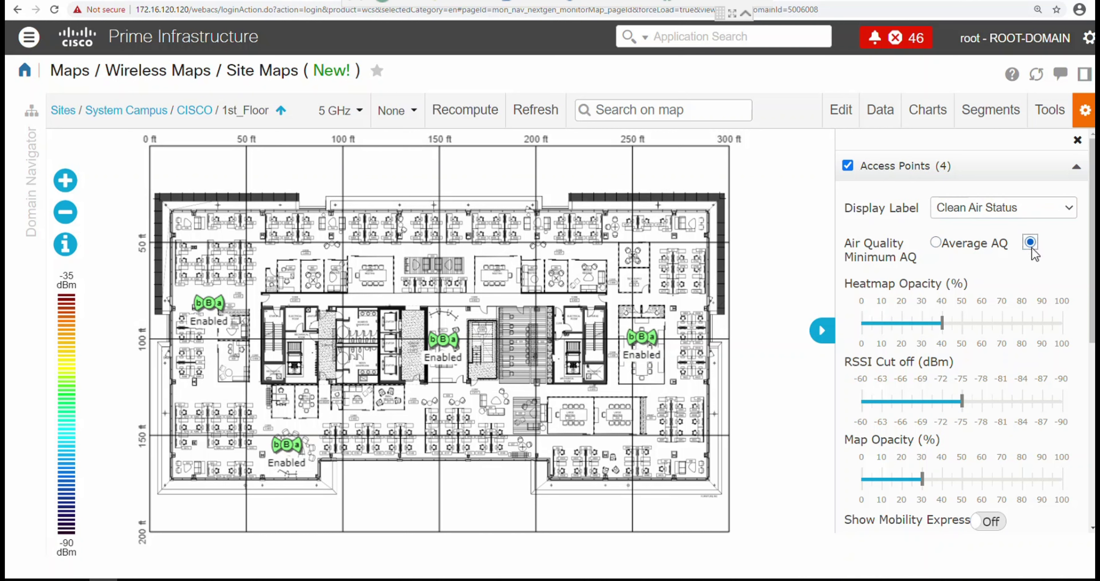
click(939, 242)
click(536, 112)
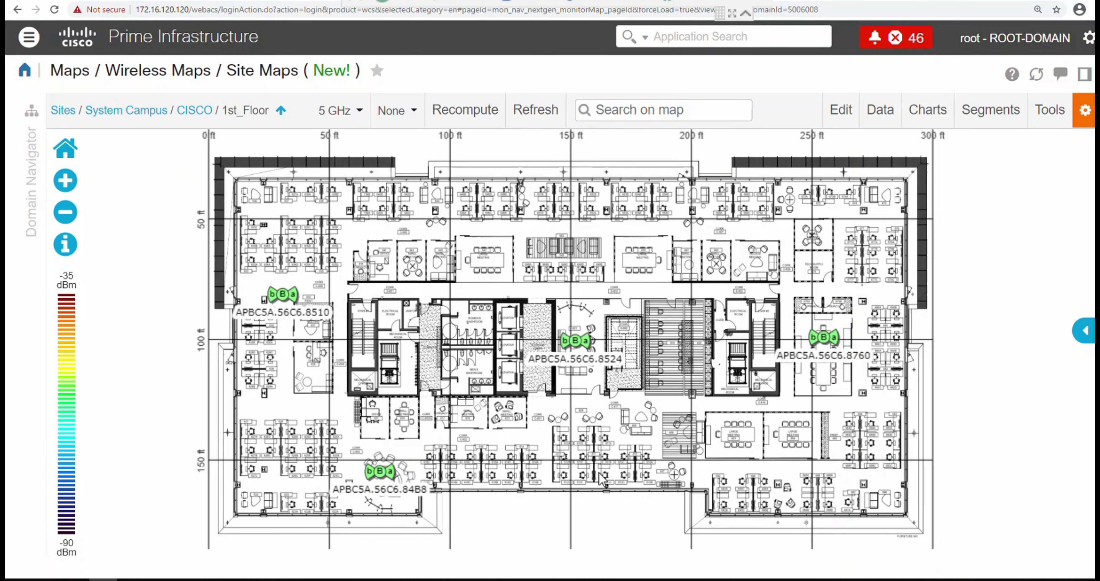
- View the 1st_Floor map for the 2.4 GHz band and set the band to 2.4 & 5 GHz
click(65, 212)
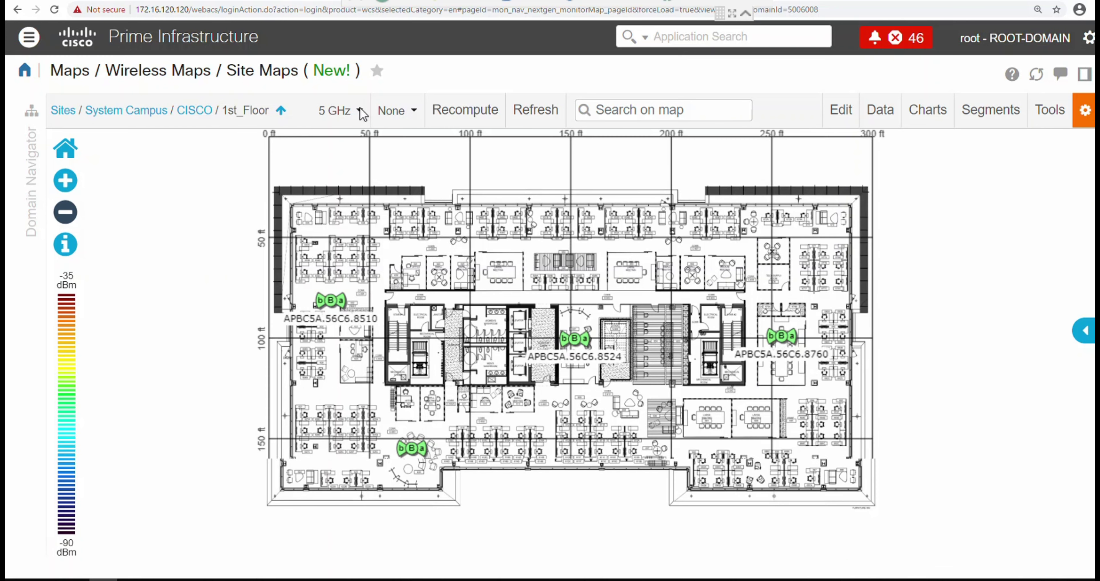
click(360, 108)
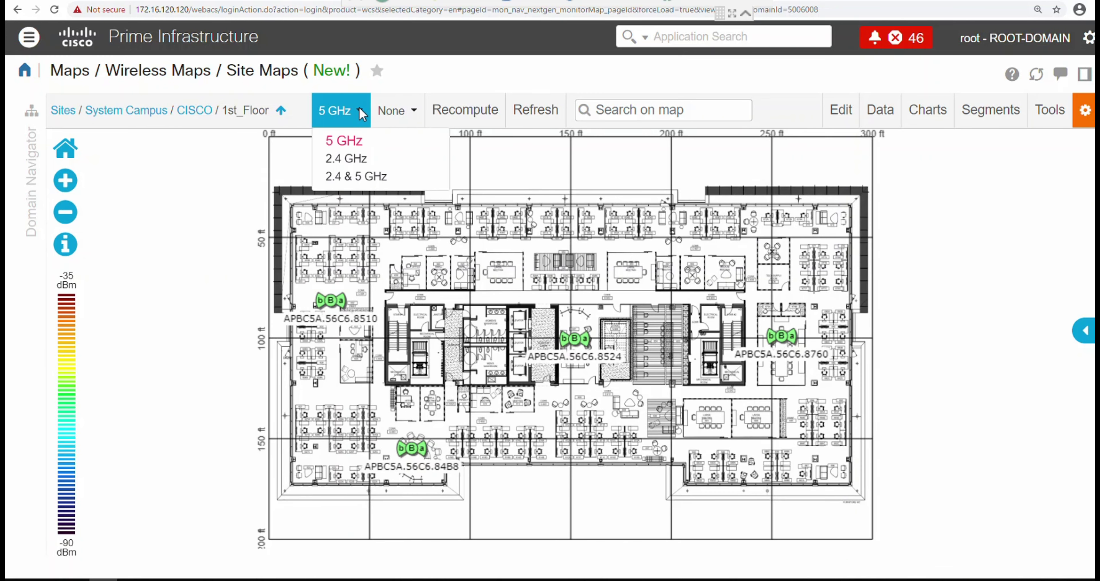
click(354, 161)
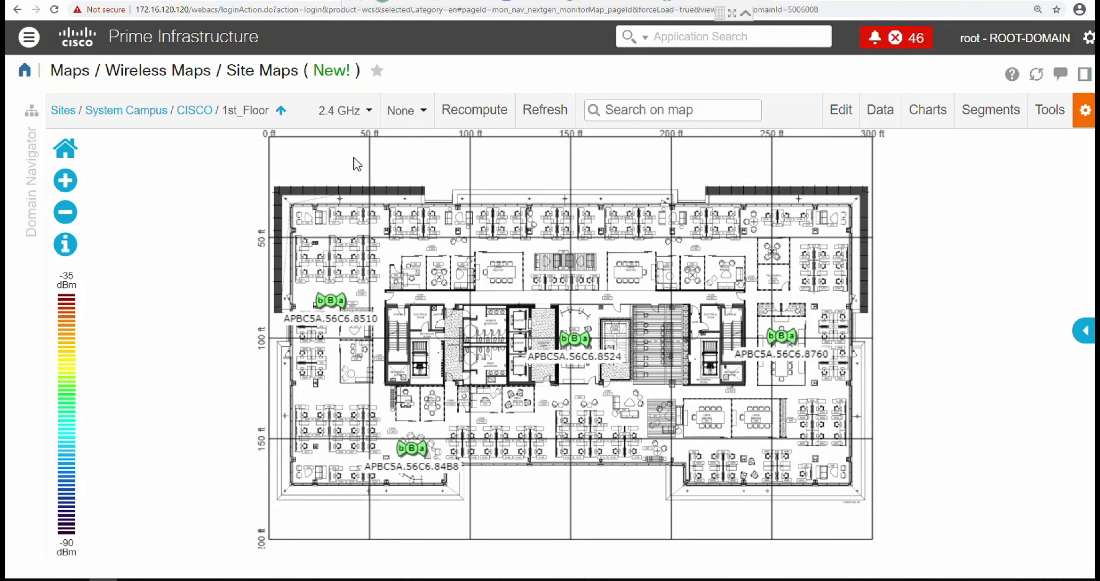
click(361, 105)
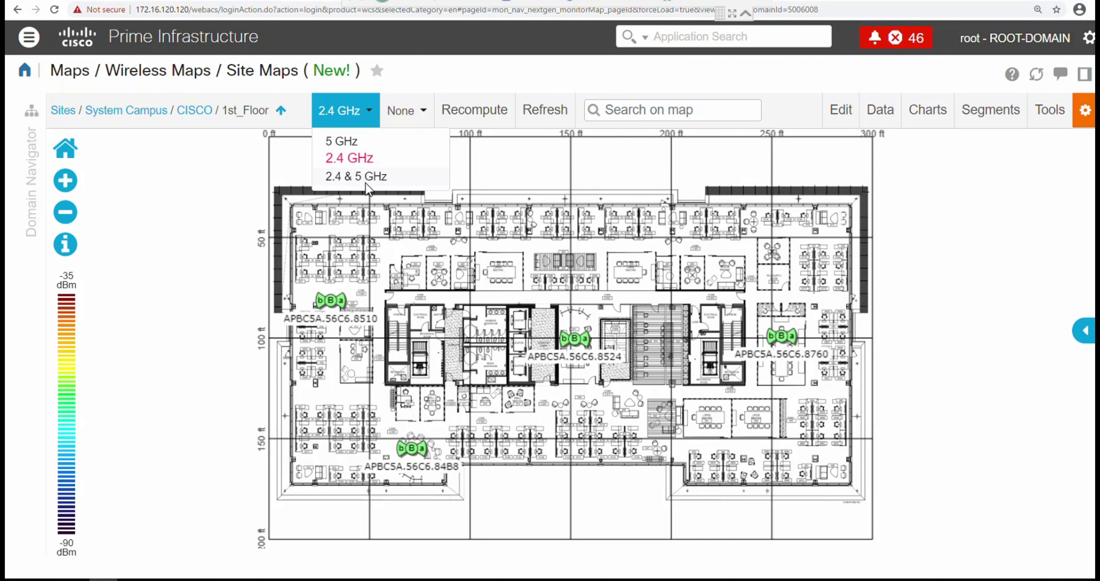
click(365, 182)
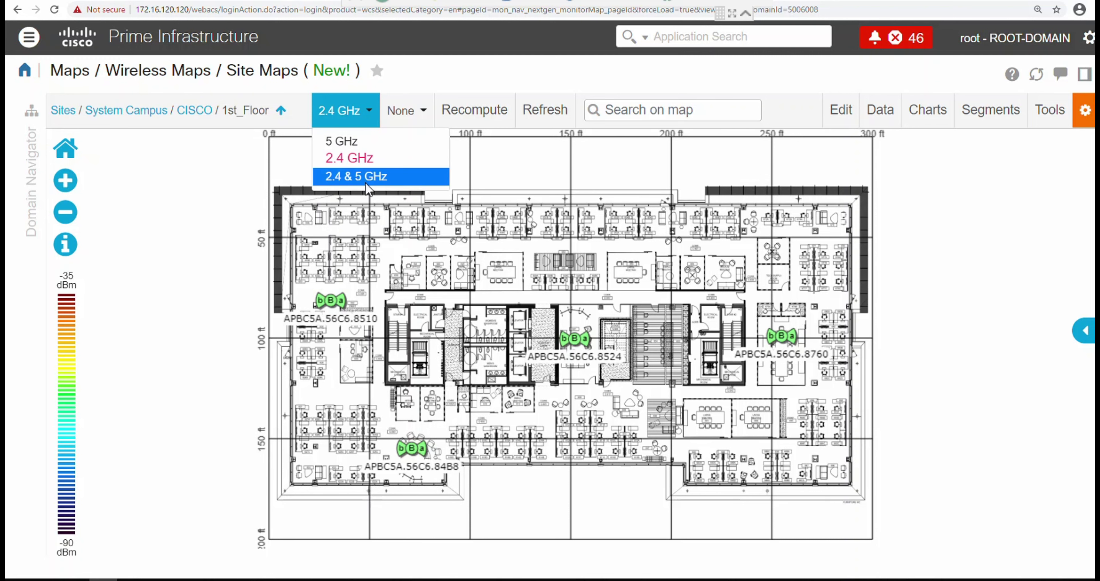
- Display the Coverage heatmap on the 1st_Floor map and inspect access point APBC5A.56C6.84B8
click(435, 118)
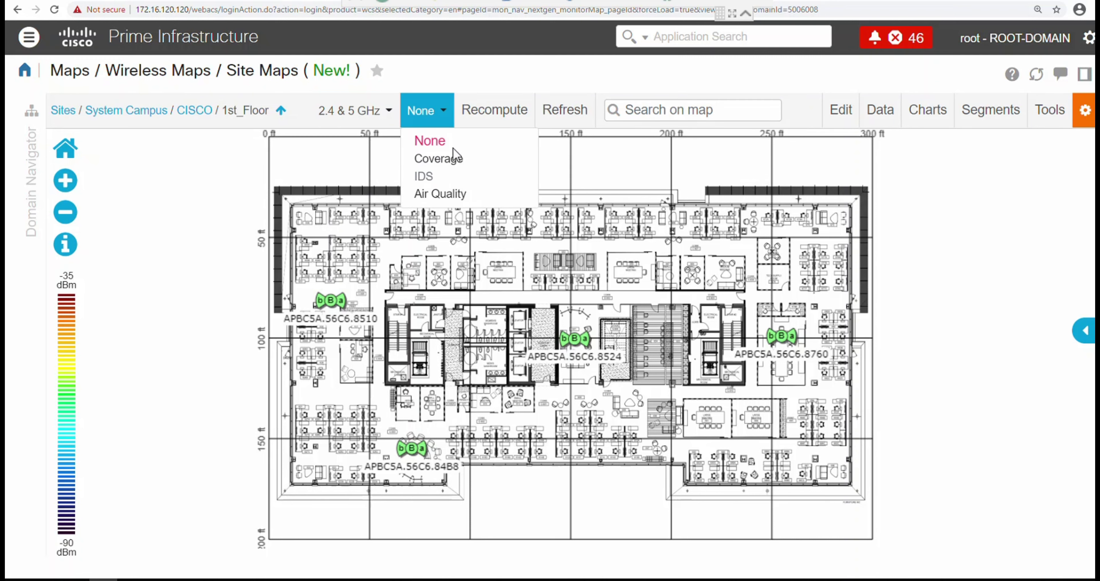
click(454, 159)
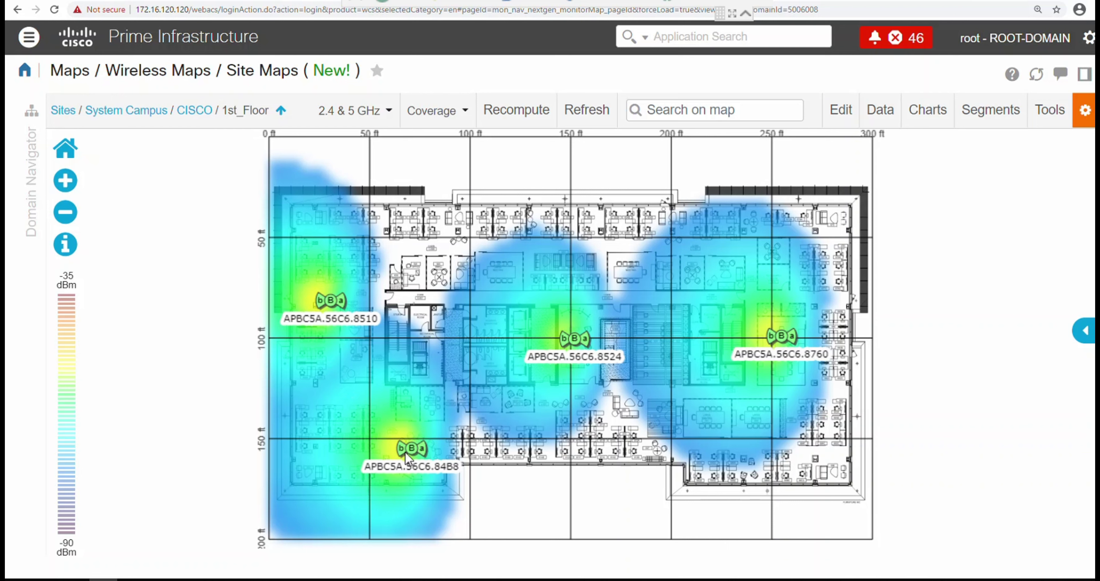
mouse_move(413, 451)
- Open the 2nd_Floor map of the CISCO building and view the details of access point APAC3A.67FF.6C9C
click(196, 112)
click(90, 263)
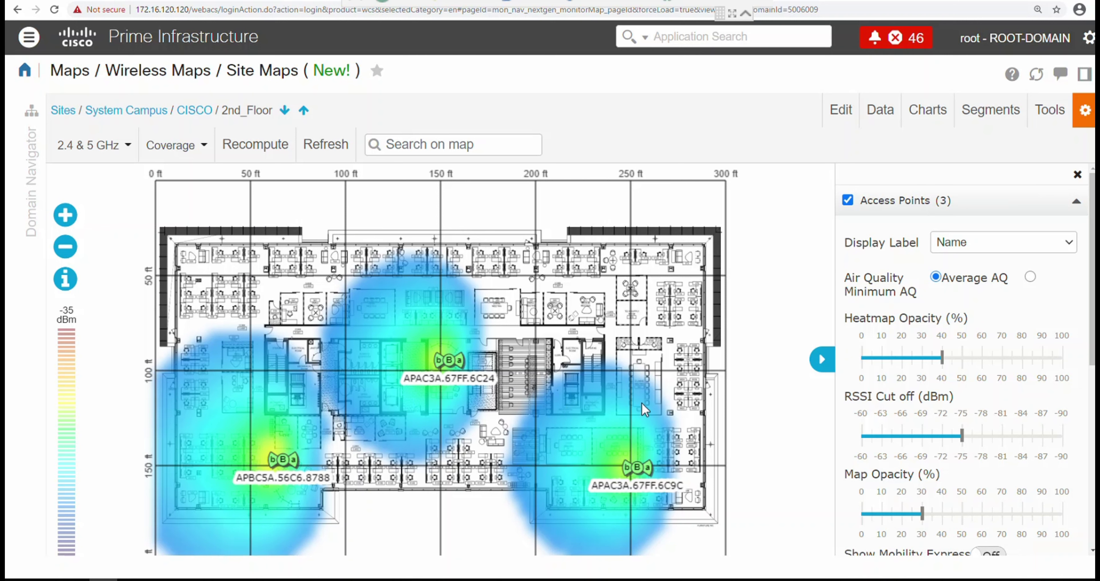
click(635, 470)
click(367, 298)
click(638, 467)
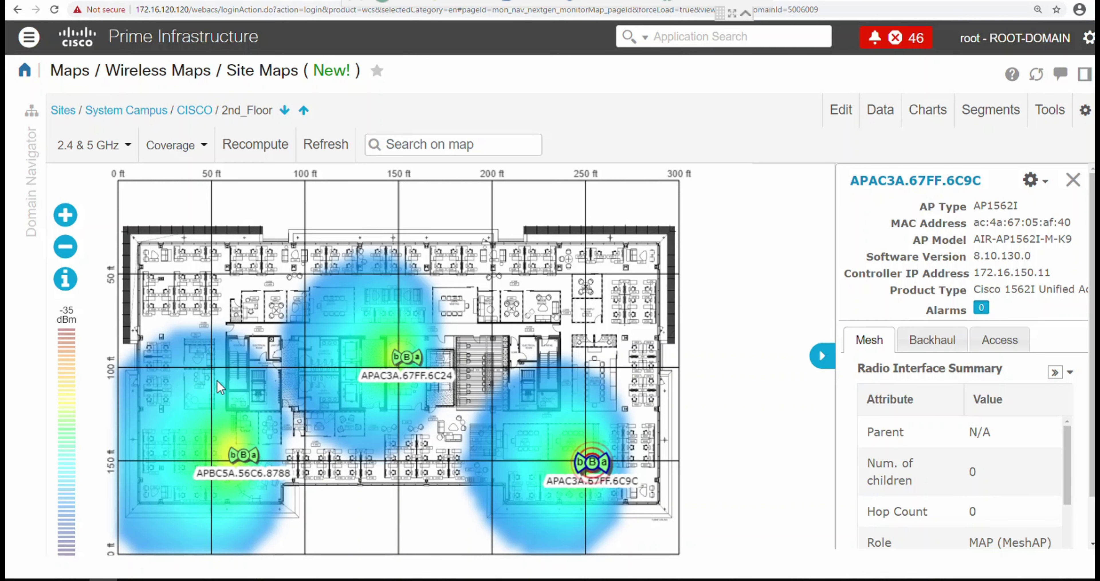
- View the details of access point APAC3A.67FF.6C24, including its Backhaul and Mesh radio interface summaries
click(410, 356)
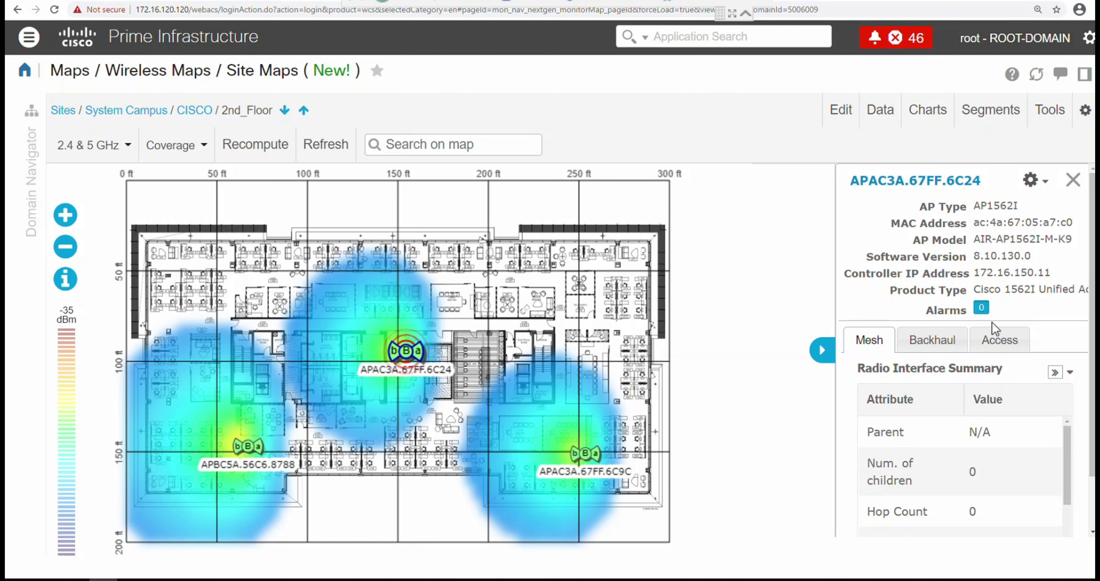
click(1007, 340)
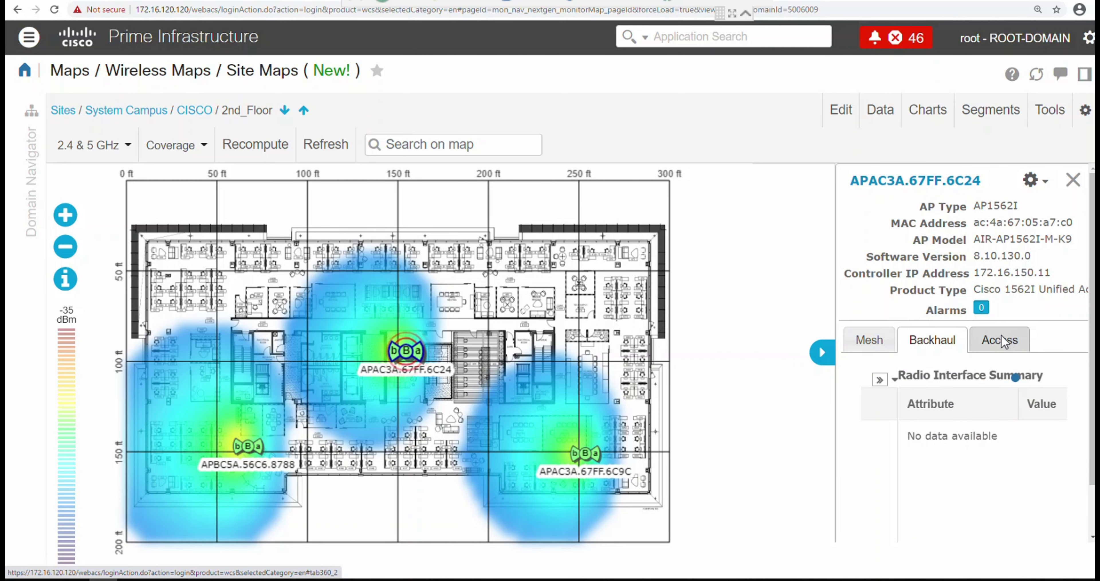
click(870, 340)
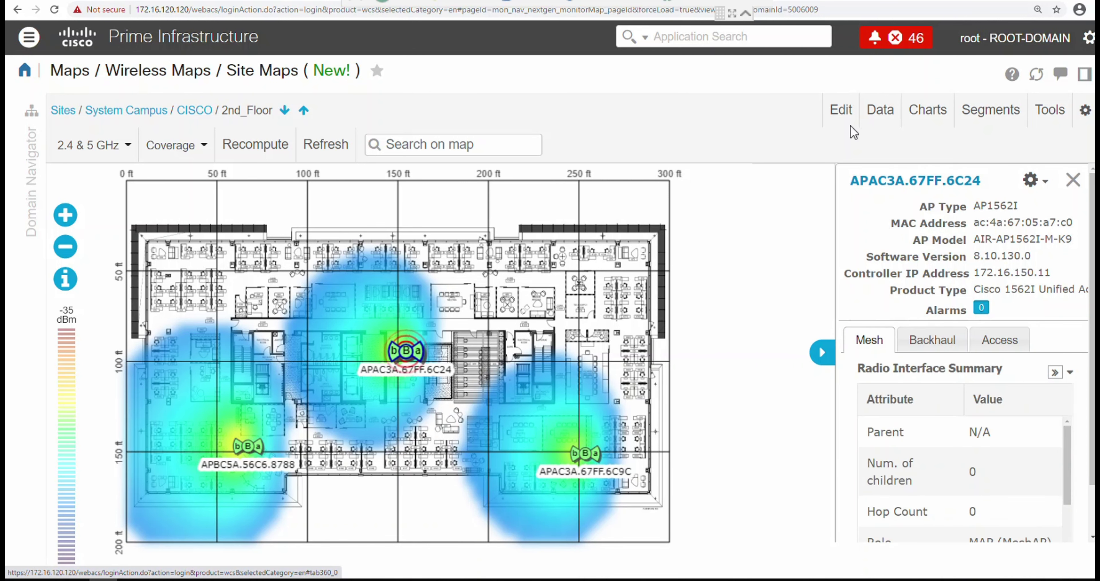
- Delete access point APAC3A.67FF.6C9C from the 2nd_Floor map
click(841, 112)
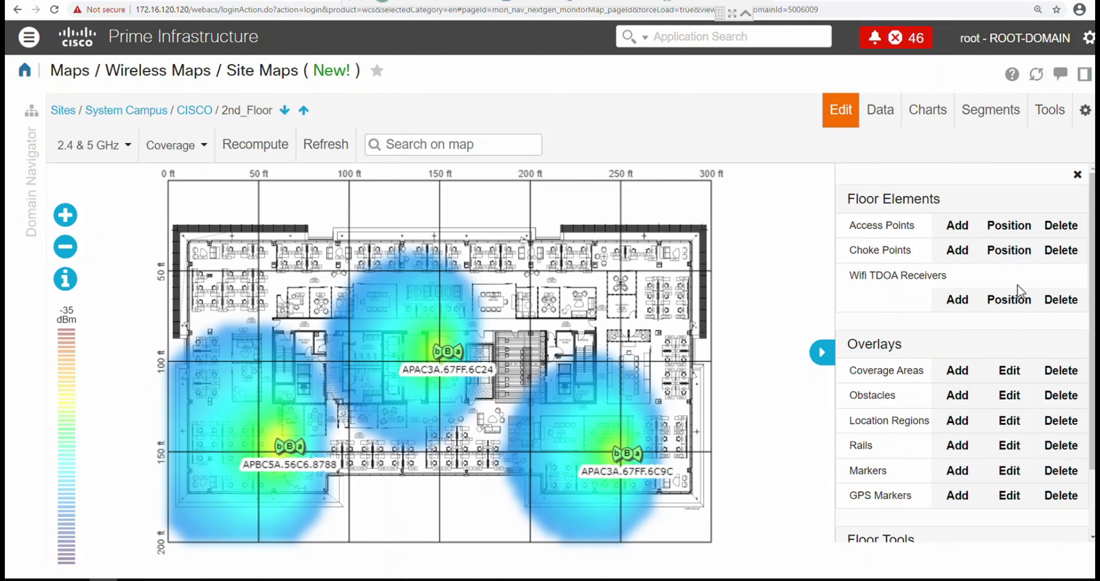
click(1009, 225)
click(1061, 227)
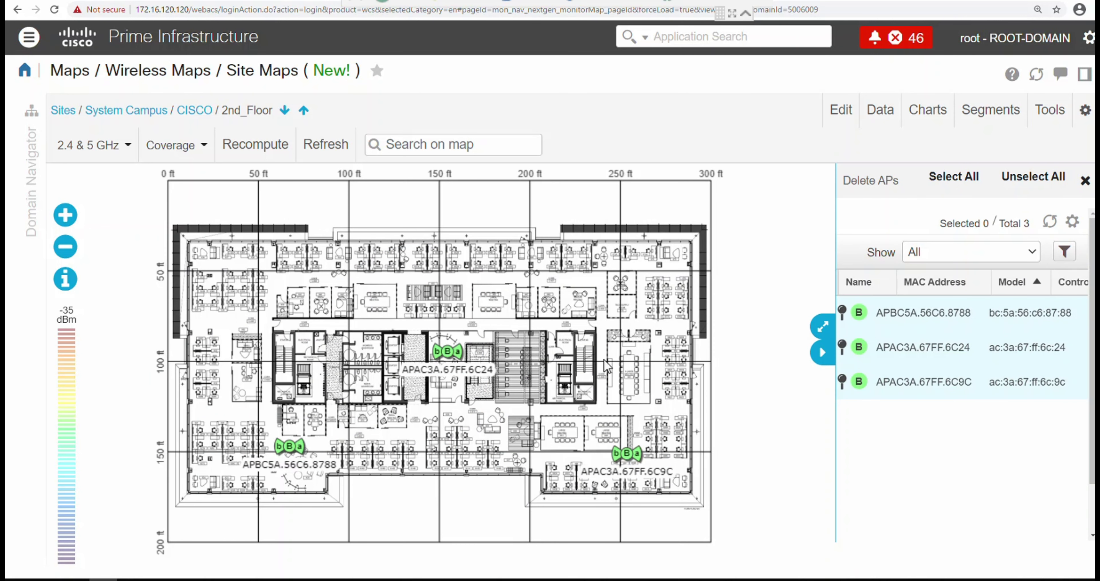
click(627, 452)
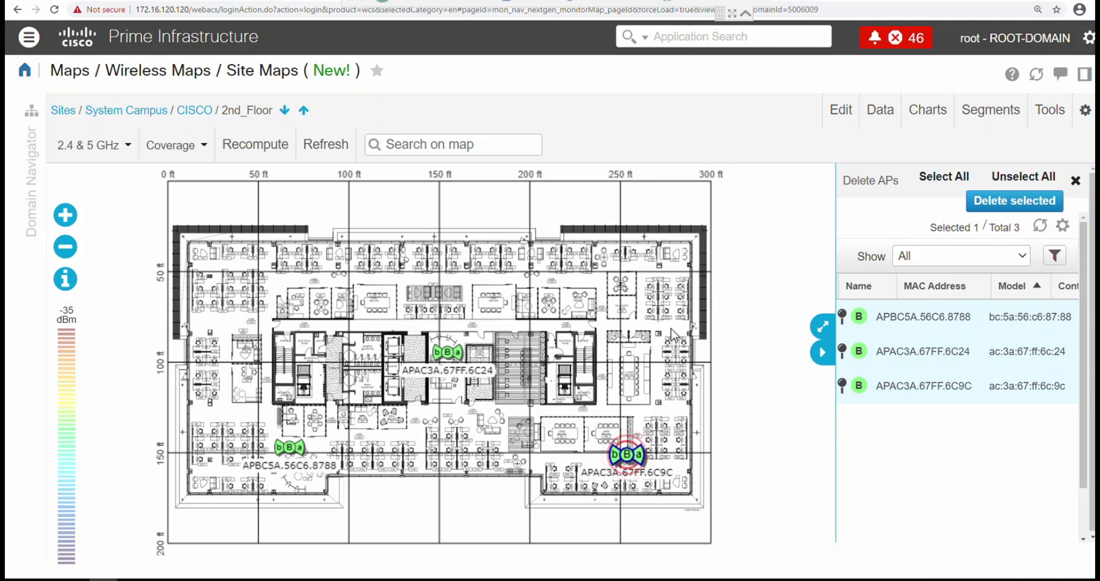
click(990, 201)
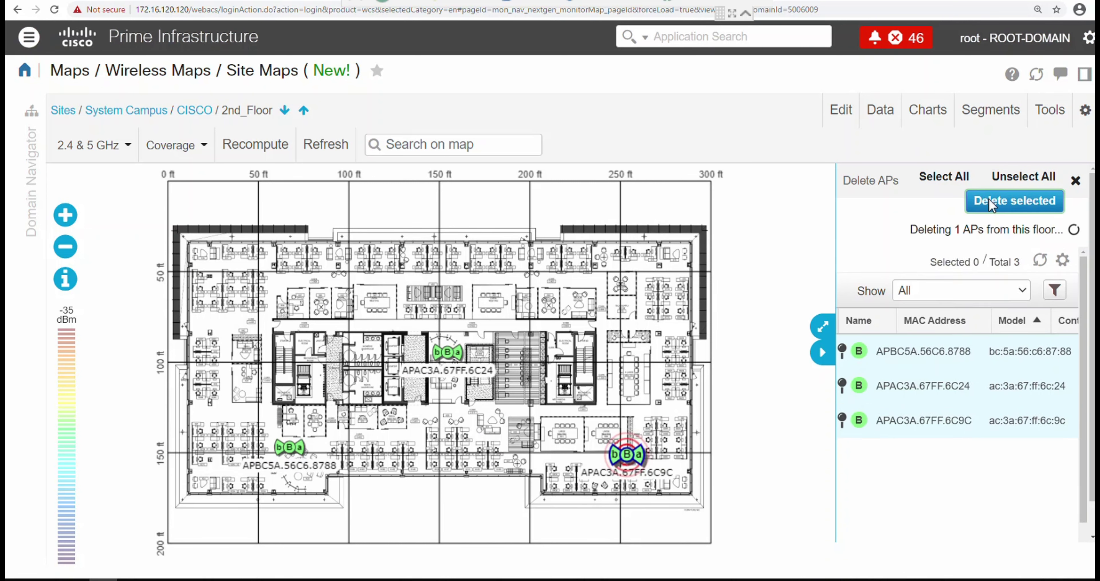
- Delete access points APAC3A.67FF.6C24 and APBC5A.56C6.8788 from the 2nd_Floor map
click(446, 351)
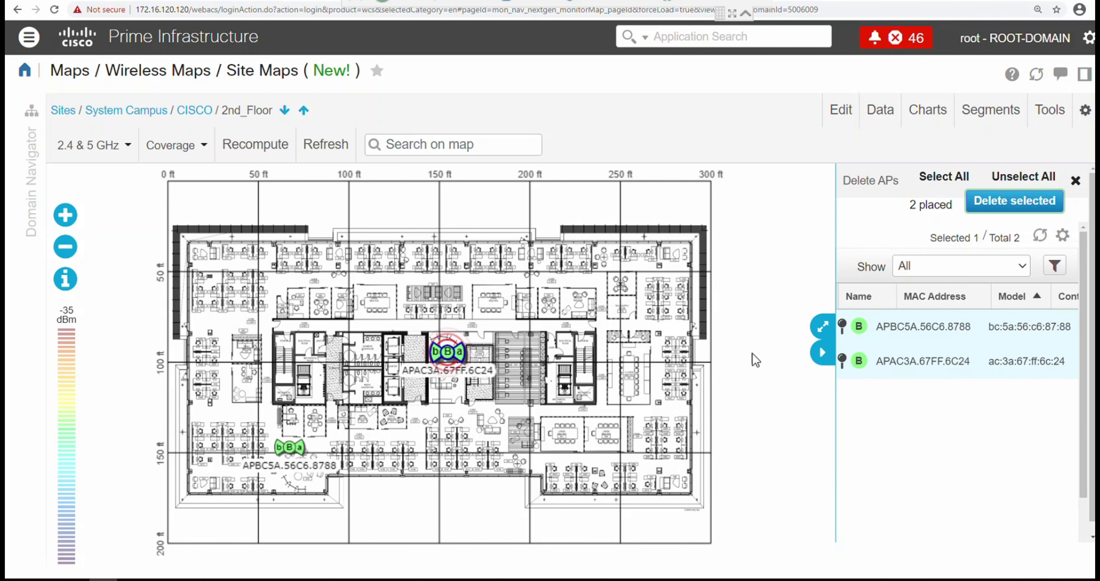
click(1015, 201)
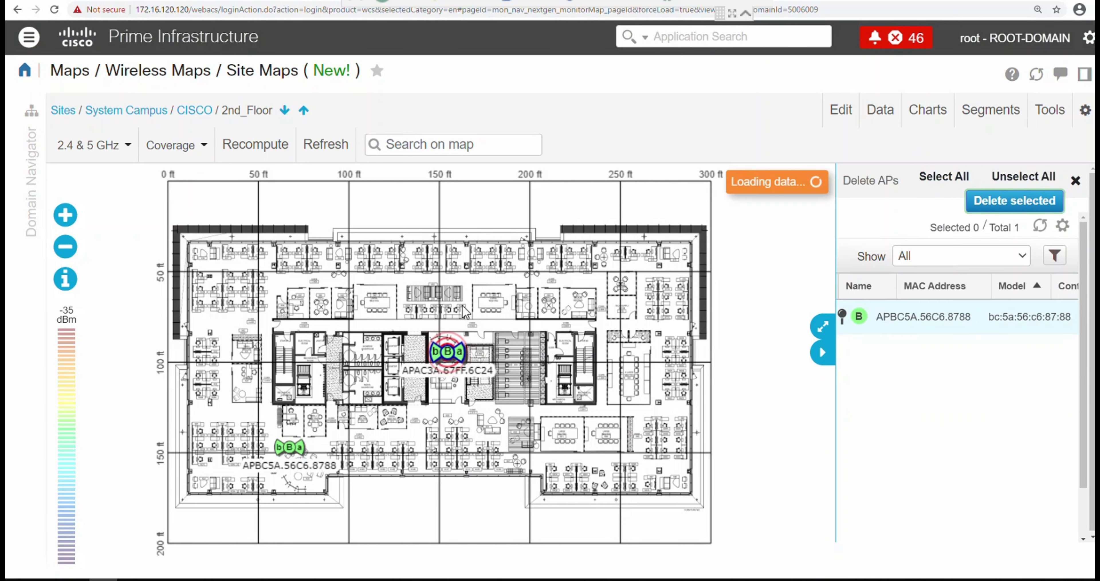
click(290, 448)
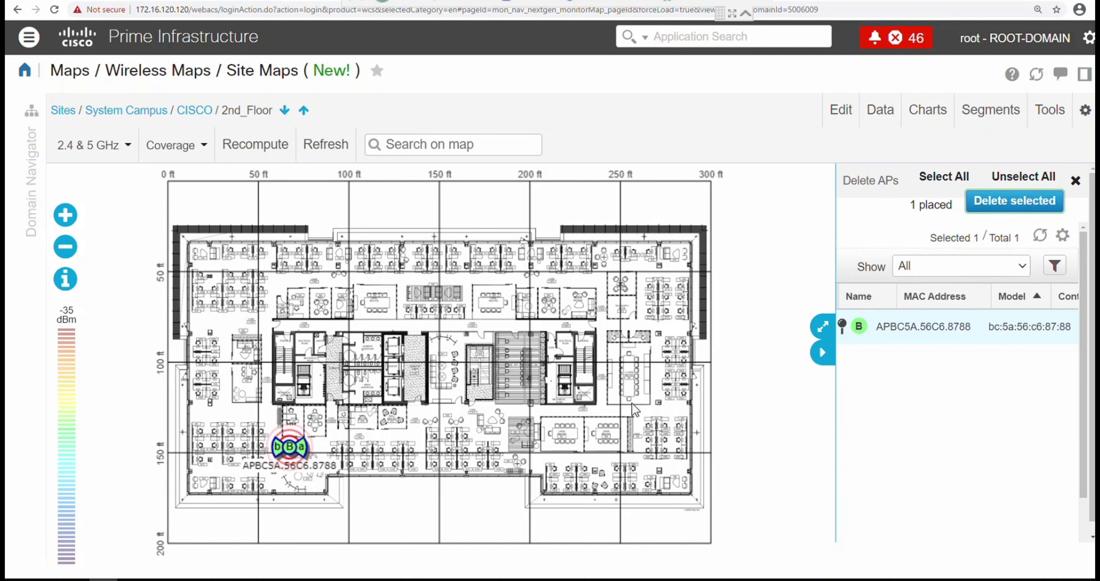
click(1016, 203)
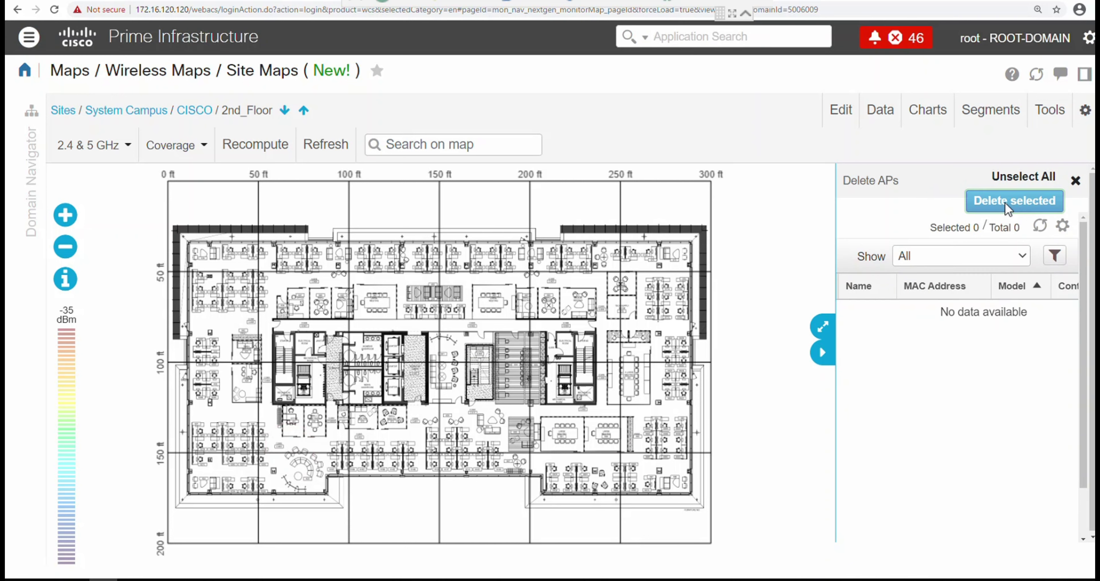
- Open the 1st_Floor map of the CISCO building and delete access points APBC5A.56C6.8760 and APBC5A.56C6.8524
click(190, 112)
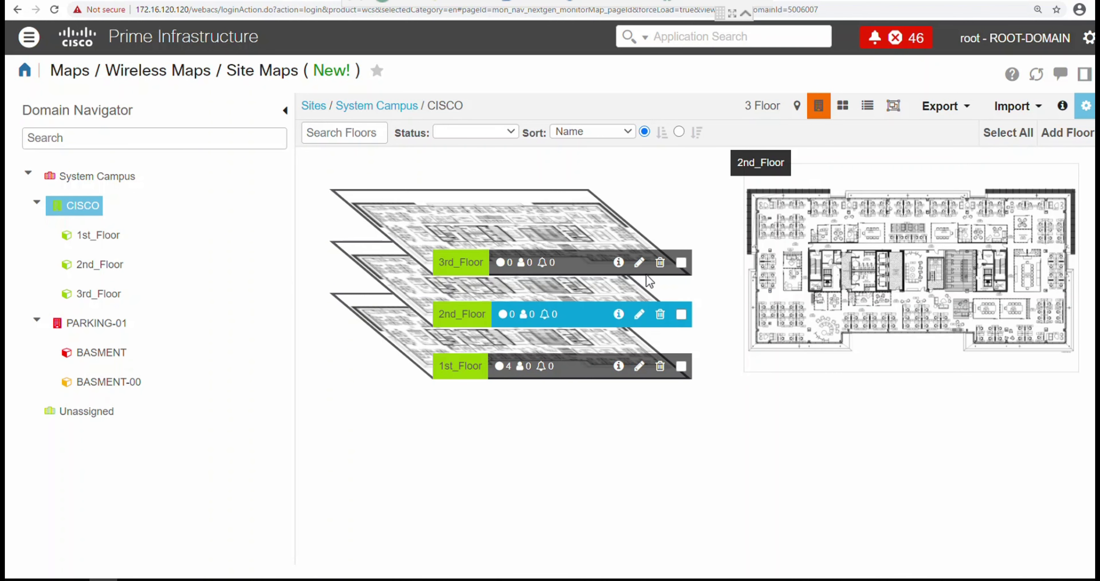
click(484, 367)
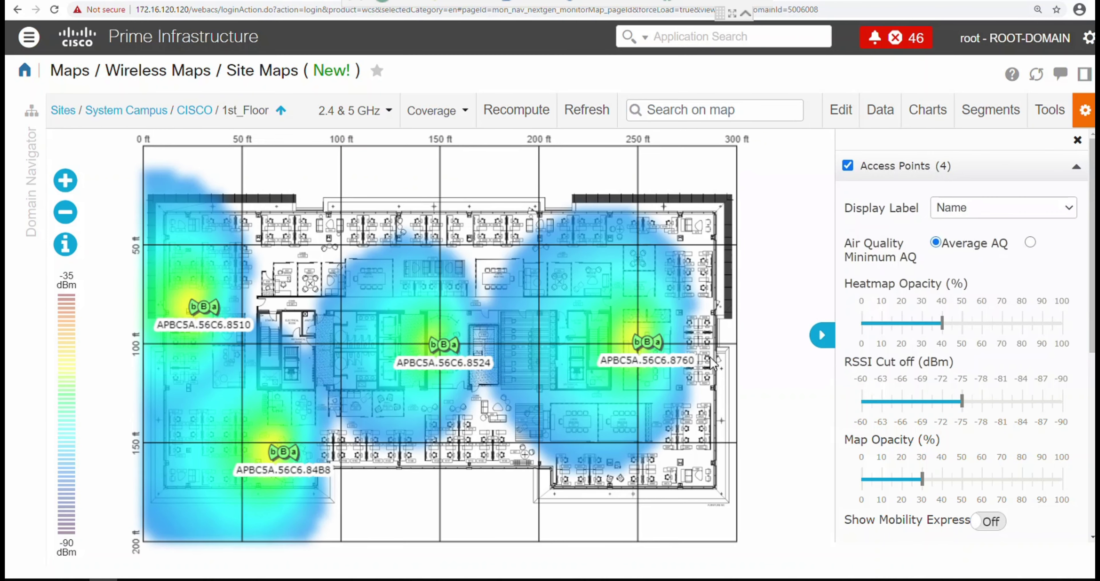
click(844, 111)
click(1061, 192)
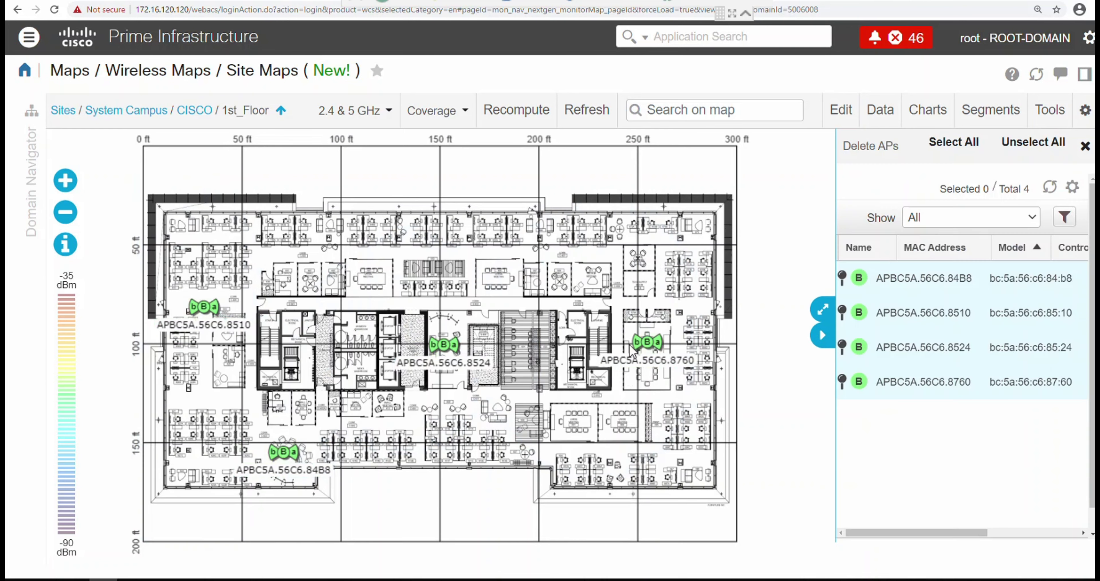
click(653, 352)
click(992, 166)
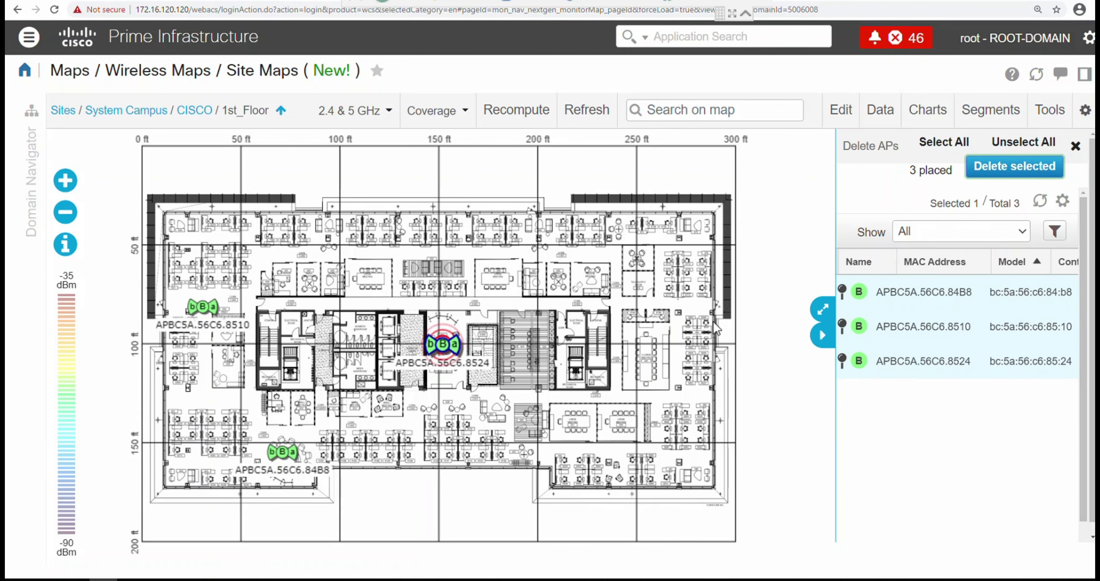
click(1015, 171)
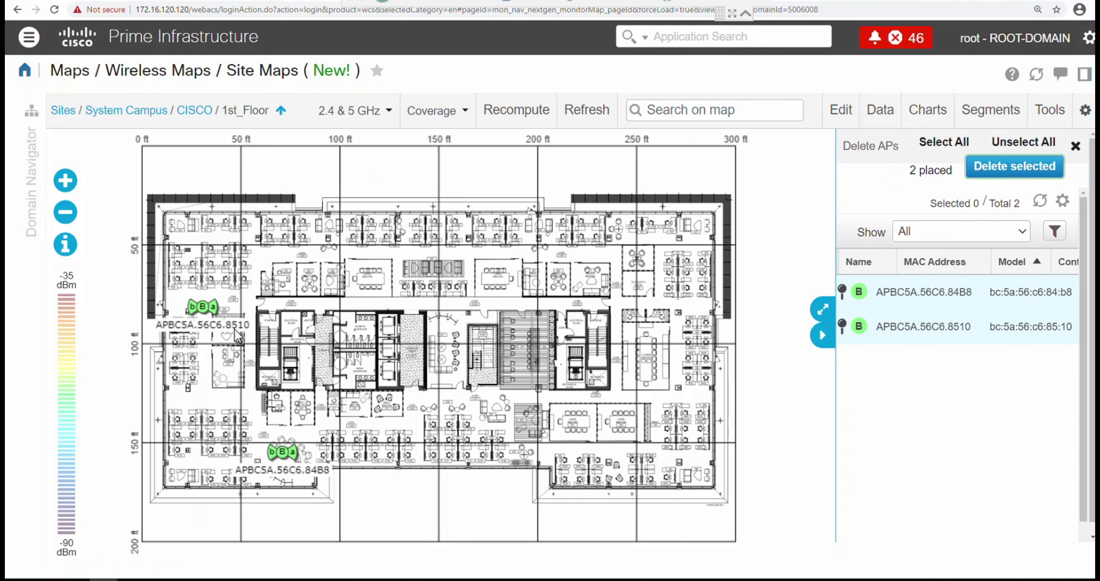
- Delete access points APBC5A.56C6.8510 and APBC5A.56C6.84B8 from the 1st_Floor map
click(201, 298)
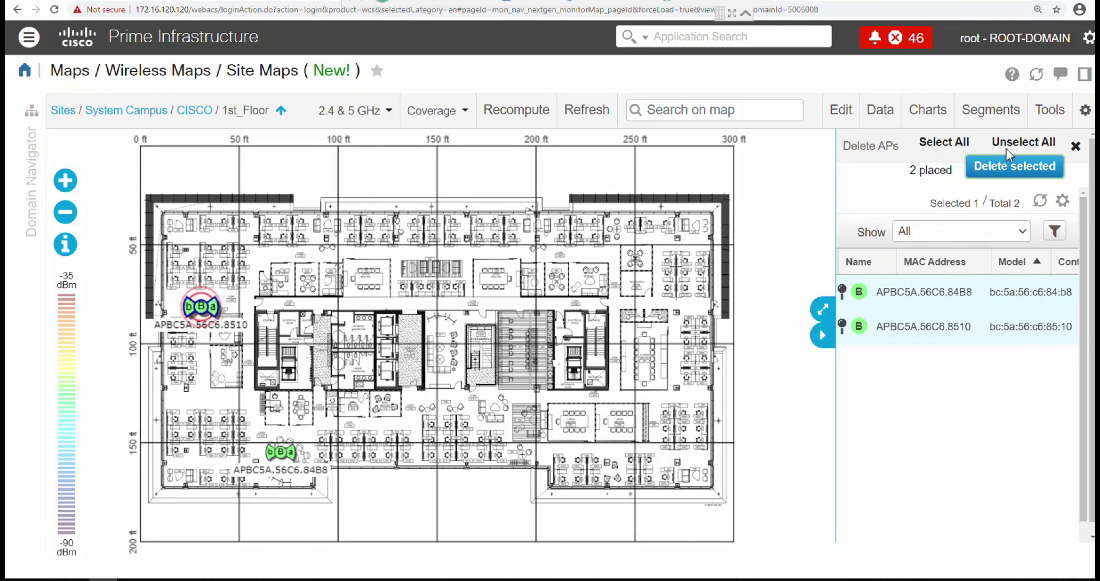
click(1021, 169)
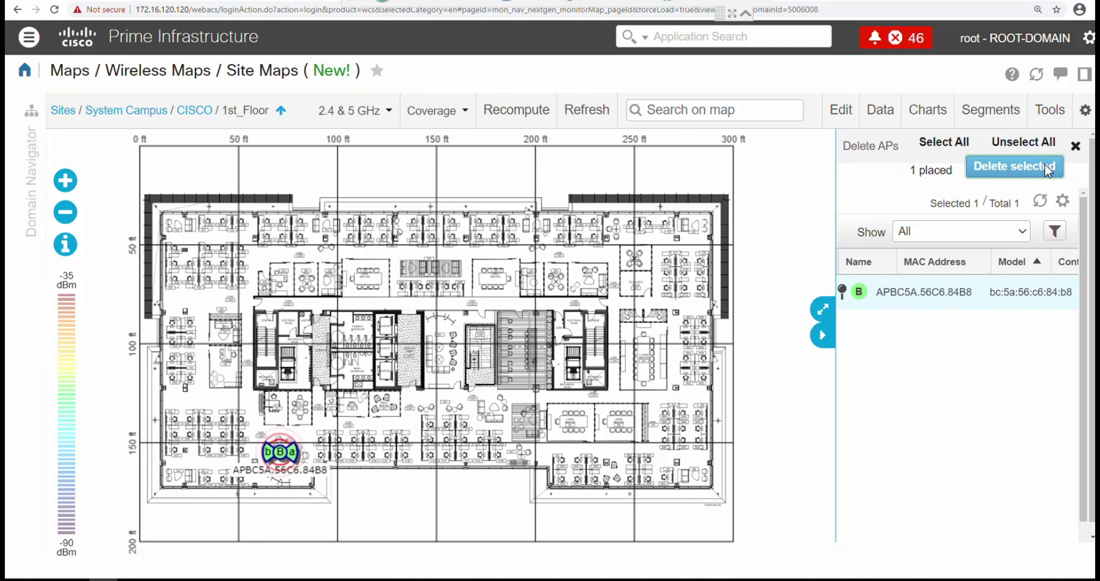
click(1013, 167)
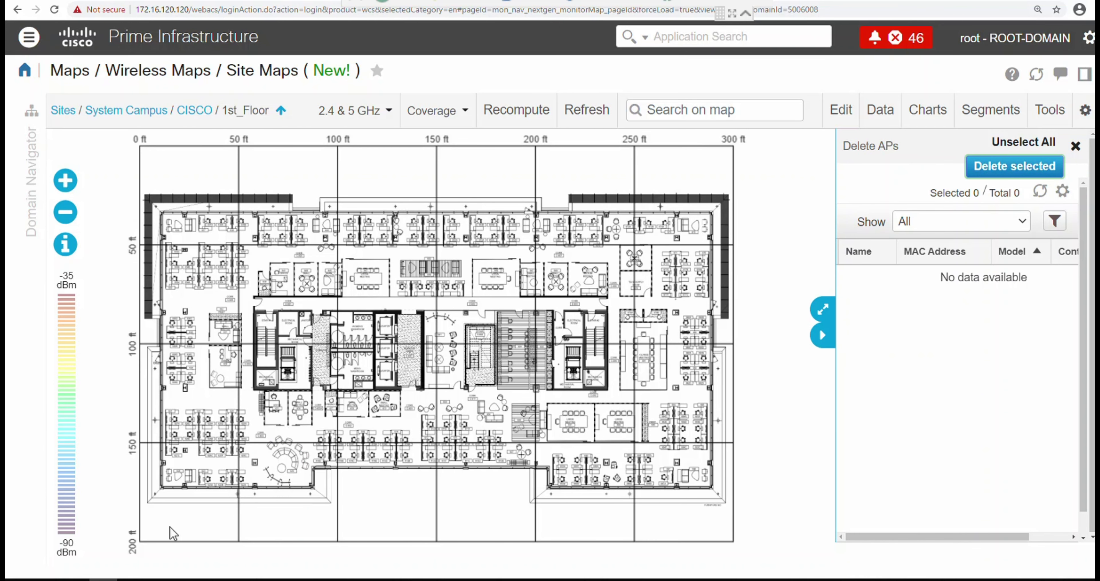